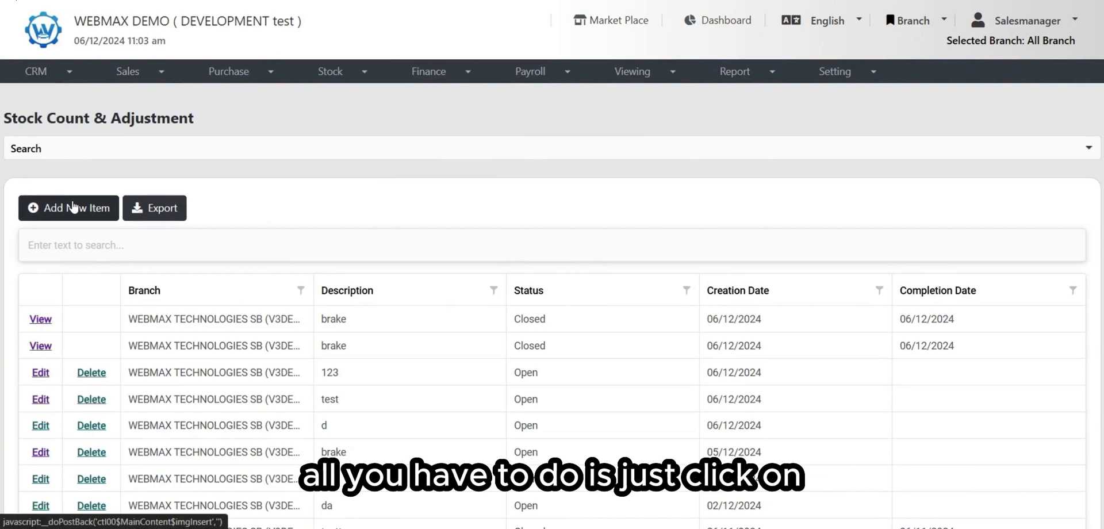
Step: Add a new stock count entry for MAIN BRANCH with the description "Dec 2024" and save it
left_click(73, 208)
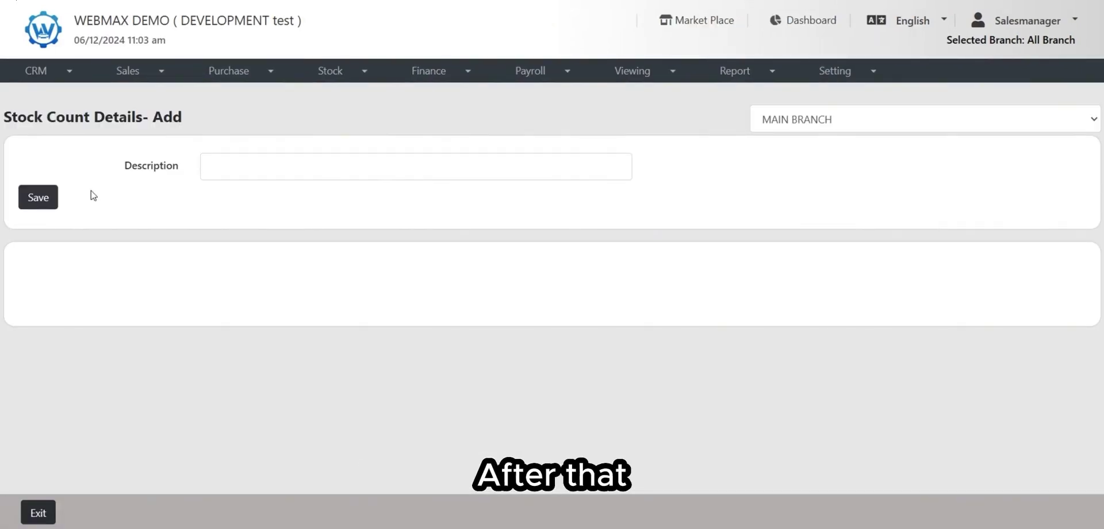
left_click_drag(3, 115, 194, 115)
left_click(240, 186)
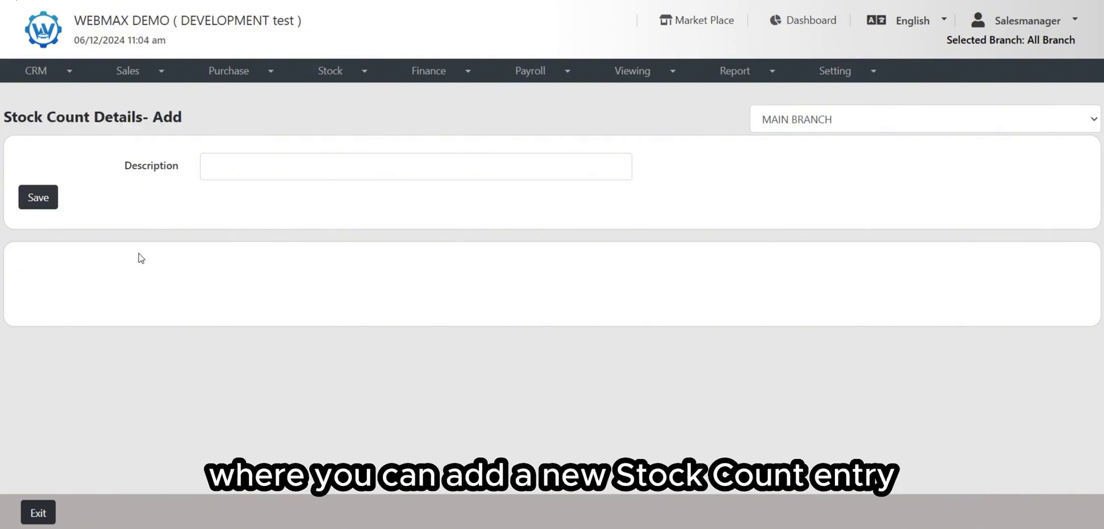
left_click(875, 111)
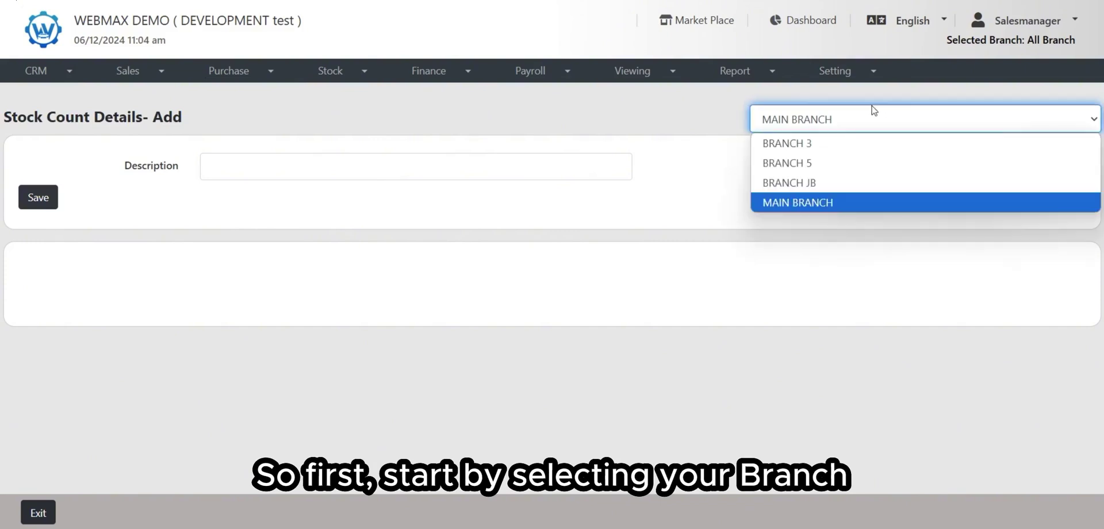
left_click(823, 202)
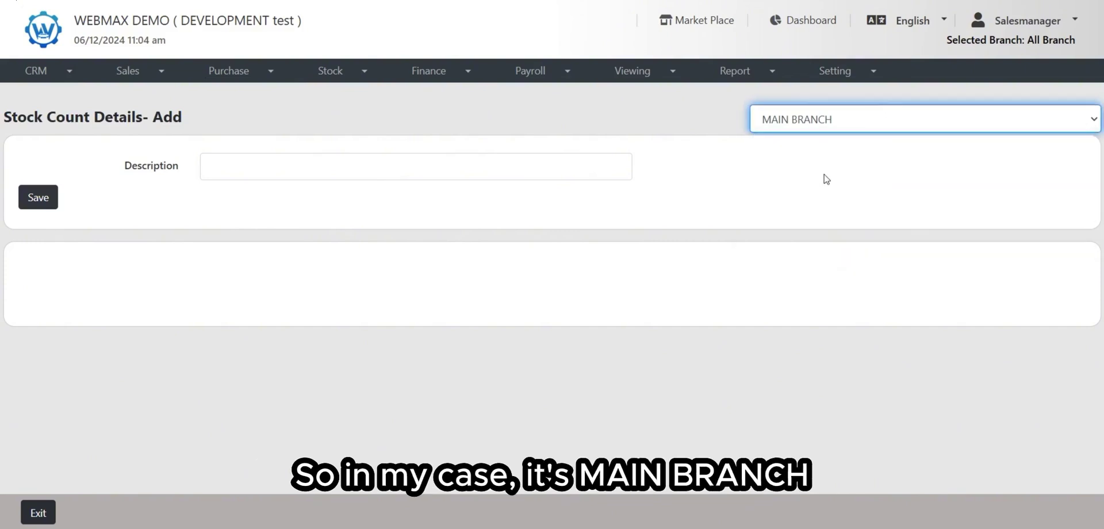
left_click(383, 165)
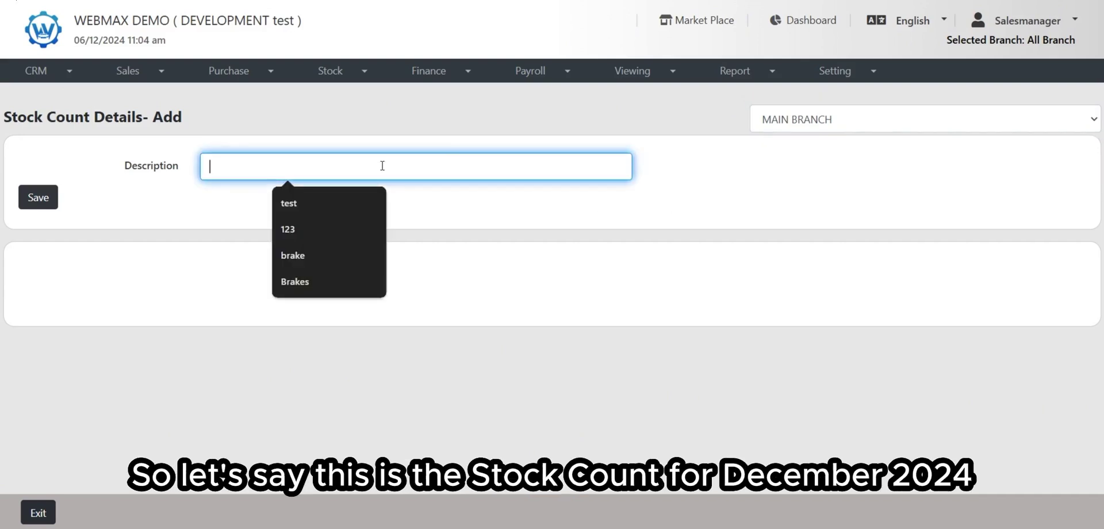
type("Dec 2024")
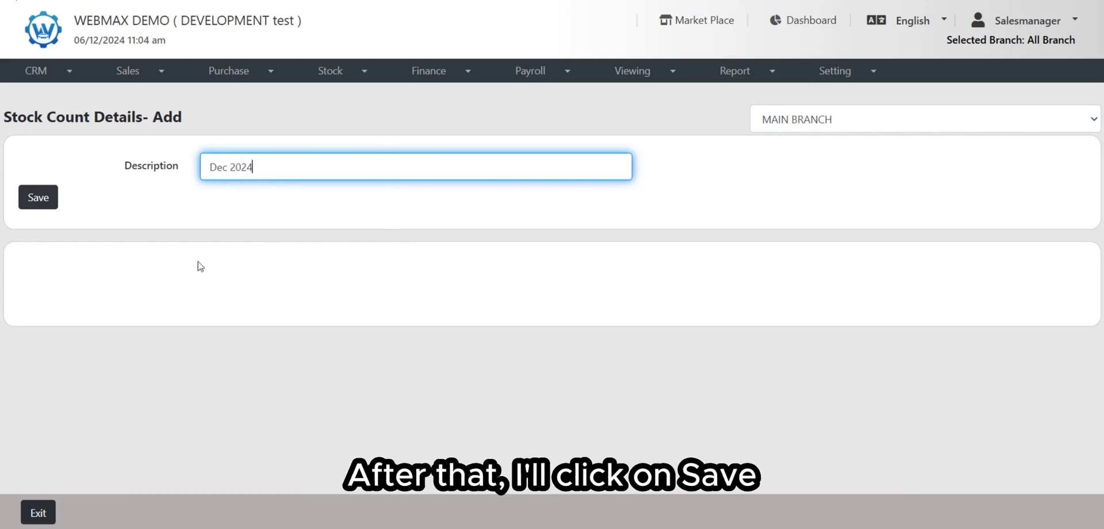
left_click(52, 202)
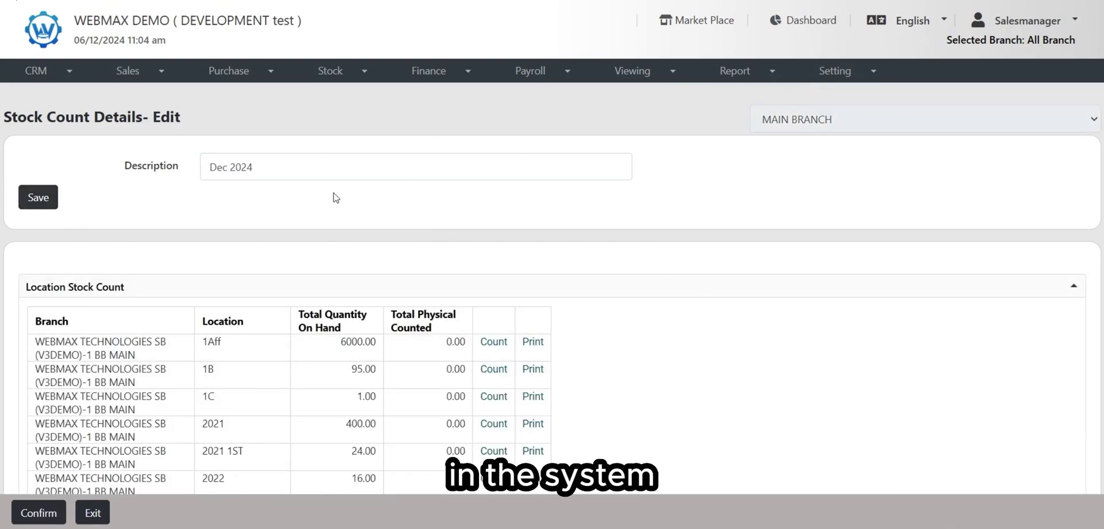
Step: Examine the Location Stock Count list for the branch's locations and their total quantity on hand
scroll(180, 237, "down", 1)
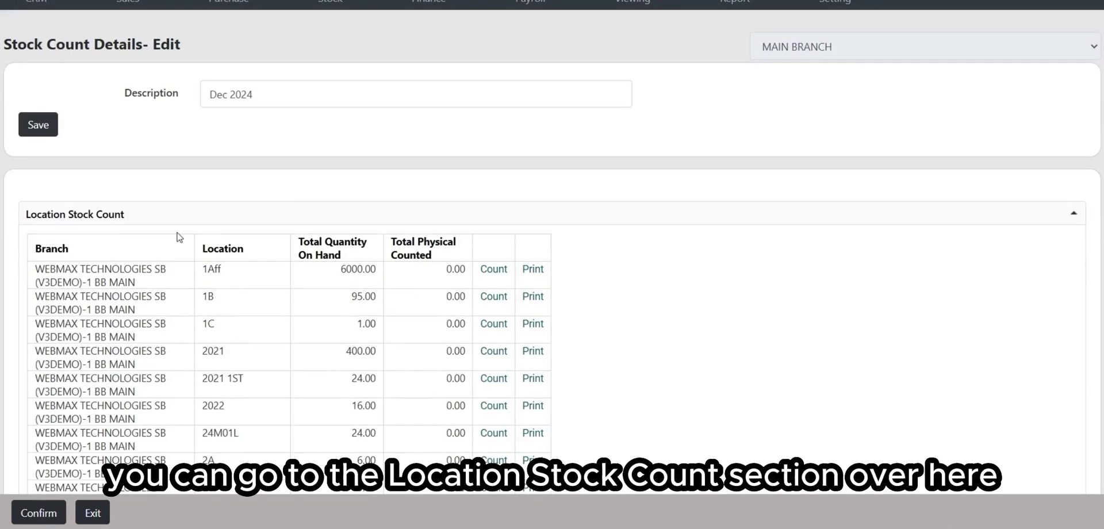
scroll(318, 239, "down", 2)
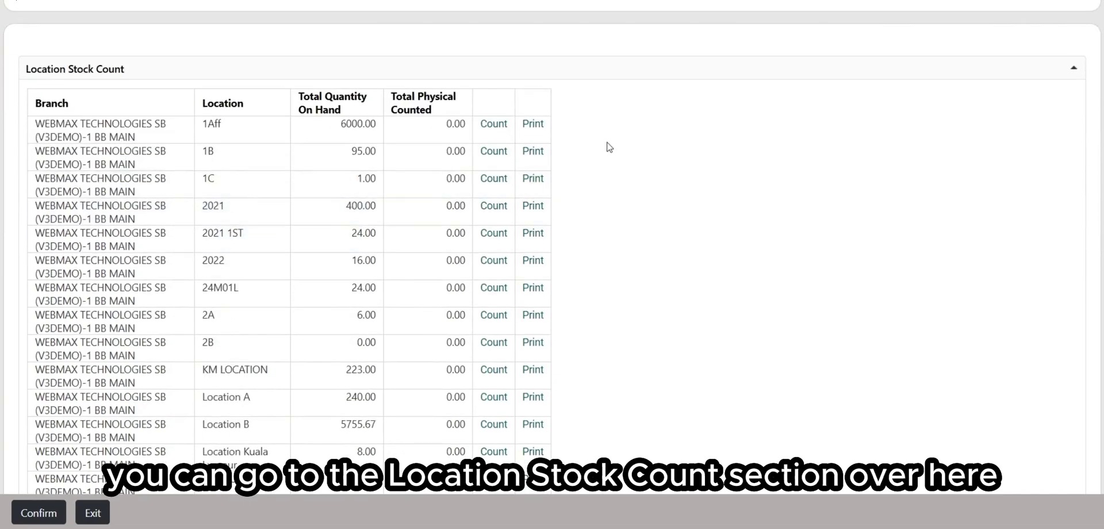
scroll(253, 138, "down", 4)
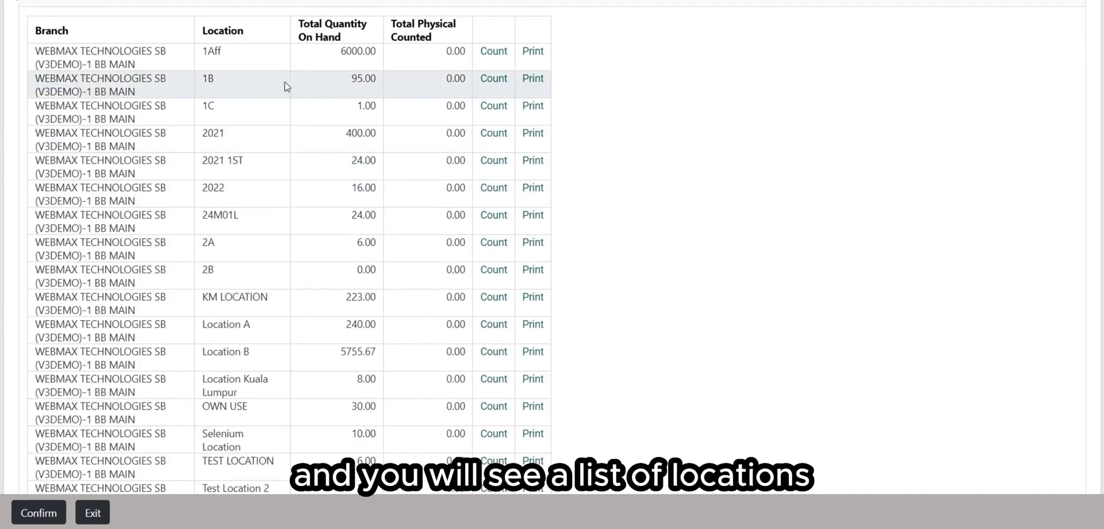
scroll(145, 333, "up", 6)
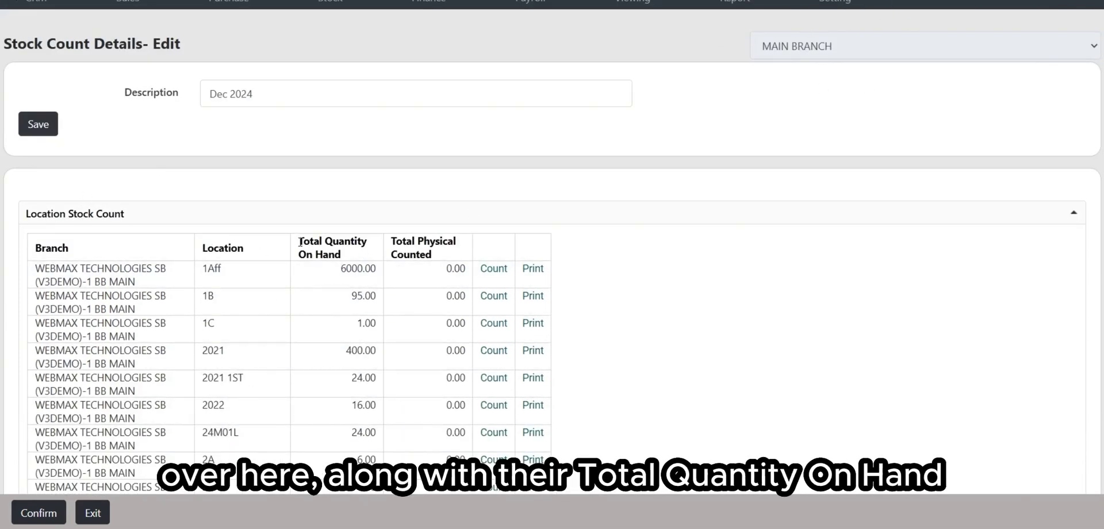
left_click_drag(300, 243, 379, 283)
left_click(354, 264)
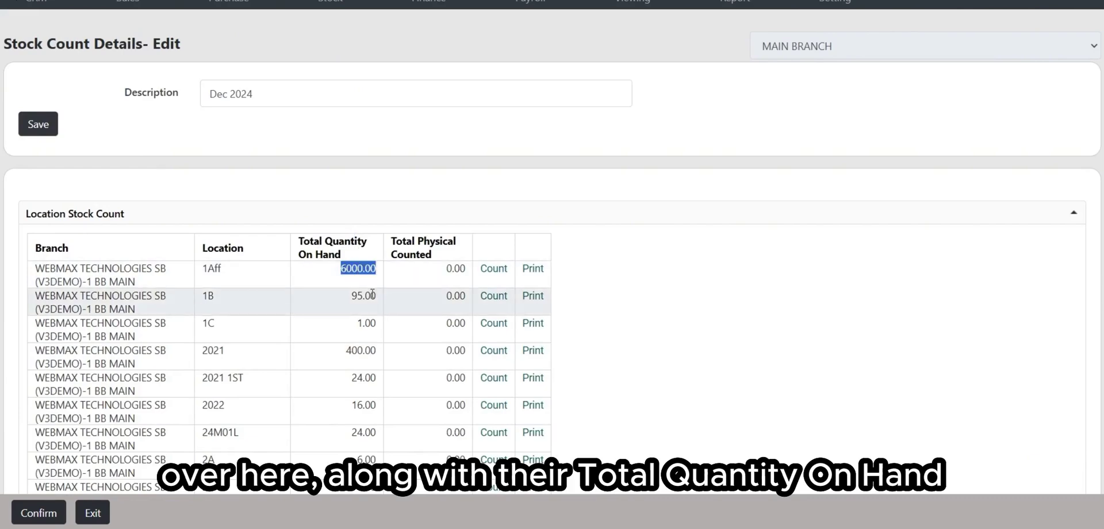
left_click(372, 294)
scroll(439, 210, "down", 3)
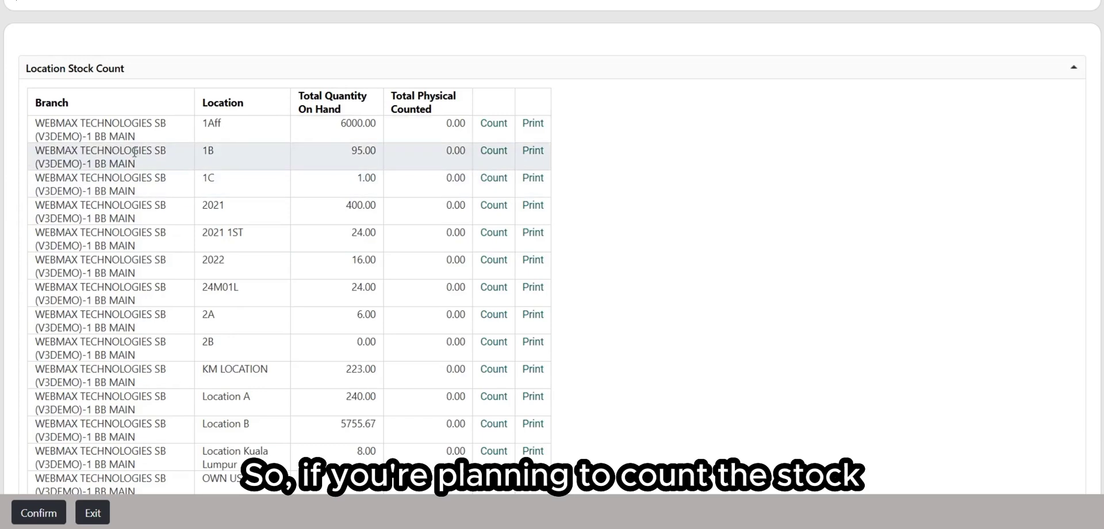
scroll(299, 239, "up", 3)
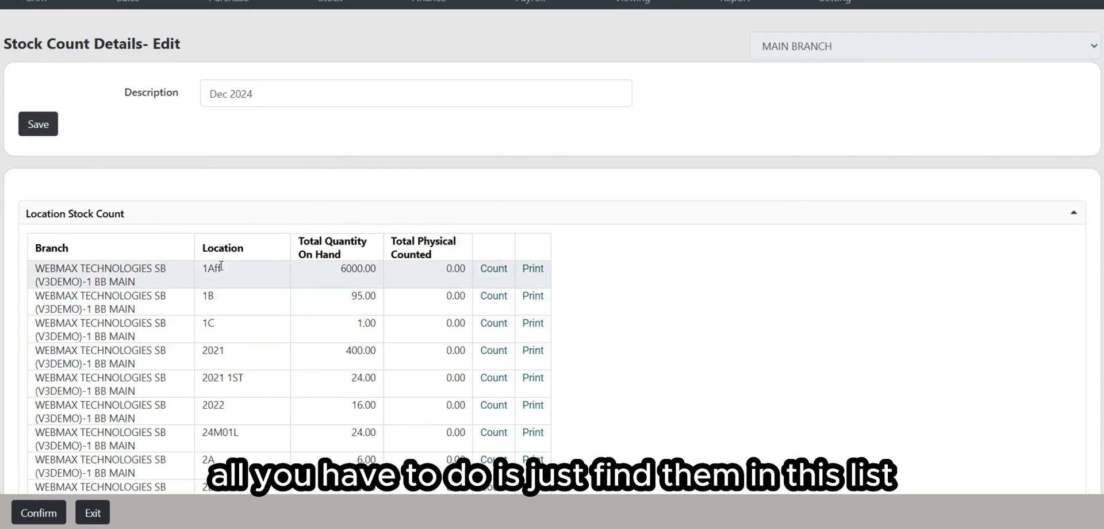
scroll(221, 266, "down", 4)
scroll(443, 254, "up", 5)
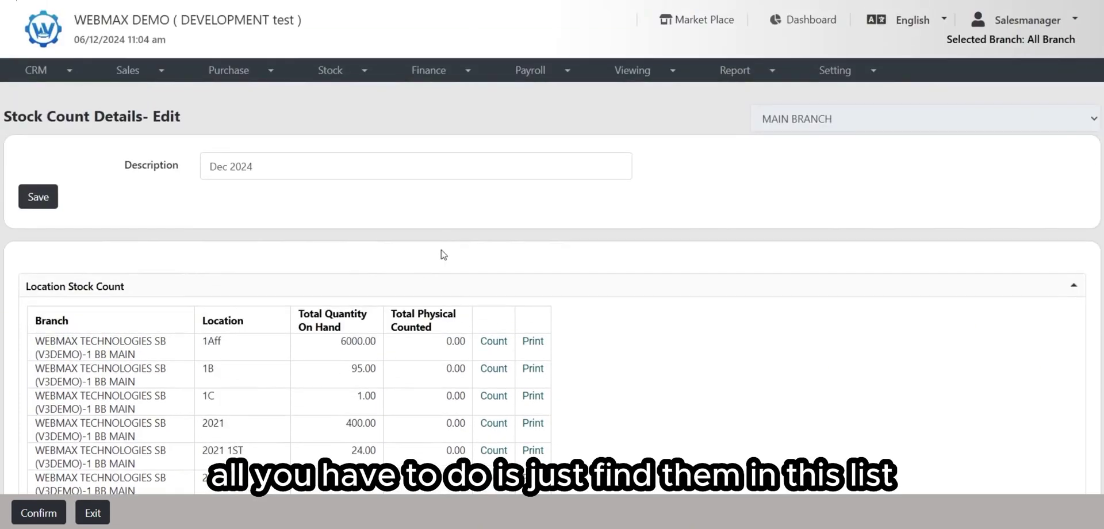
Step: Open the count for location 1Aff and look through all the items stored there
left_click(495, 341)
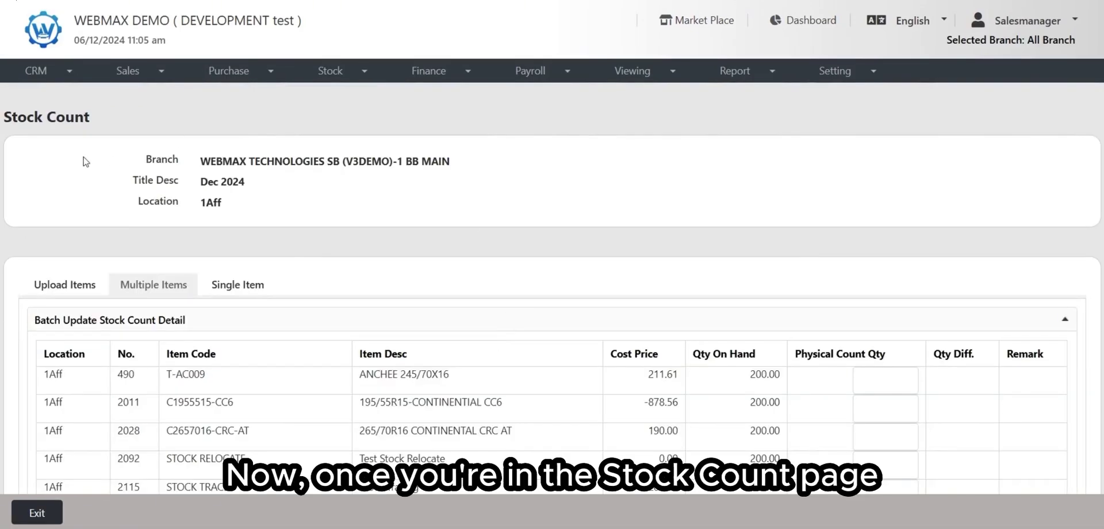
left_click_drag(12, 120, 219, 164)
left_click(315, 221)
scroll(305, 214, "down", 4)
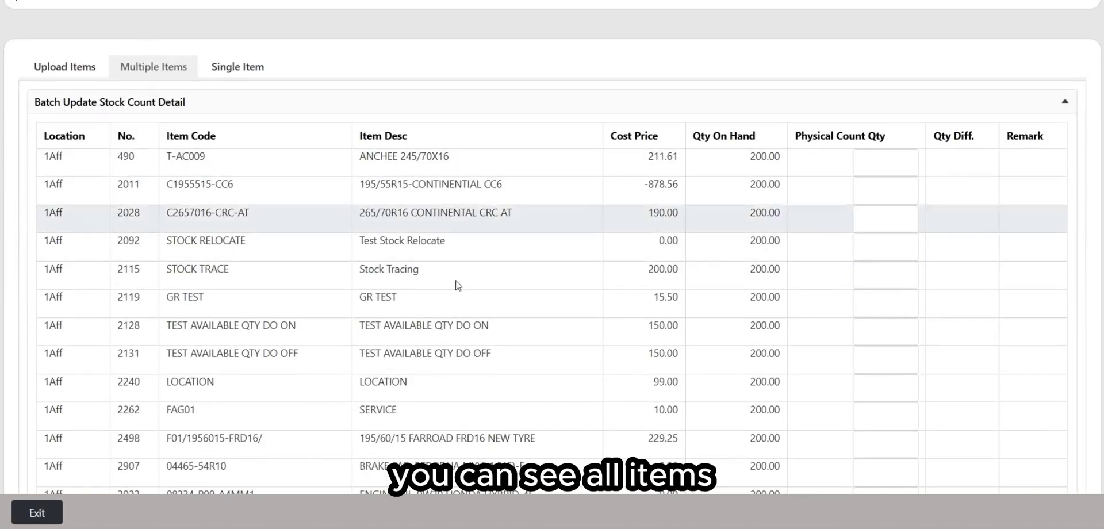
scroll(454, 286, "down", 4)
scroll(449, 233, "down", 5)
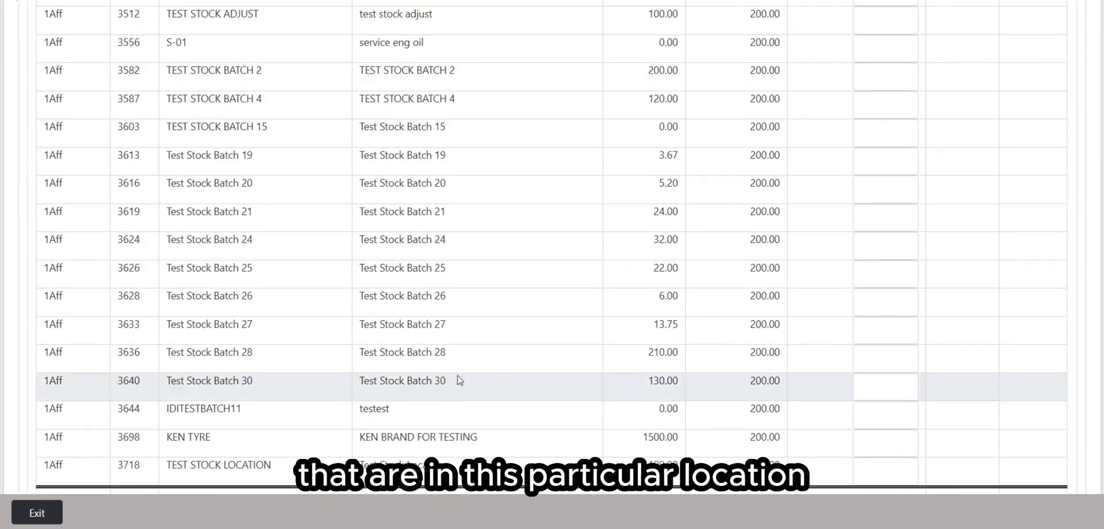
scroll(473, 369, "up", 10)
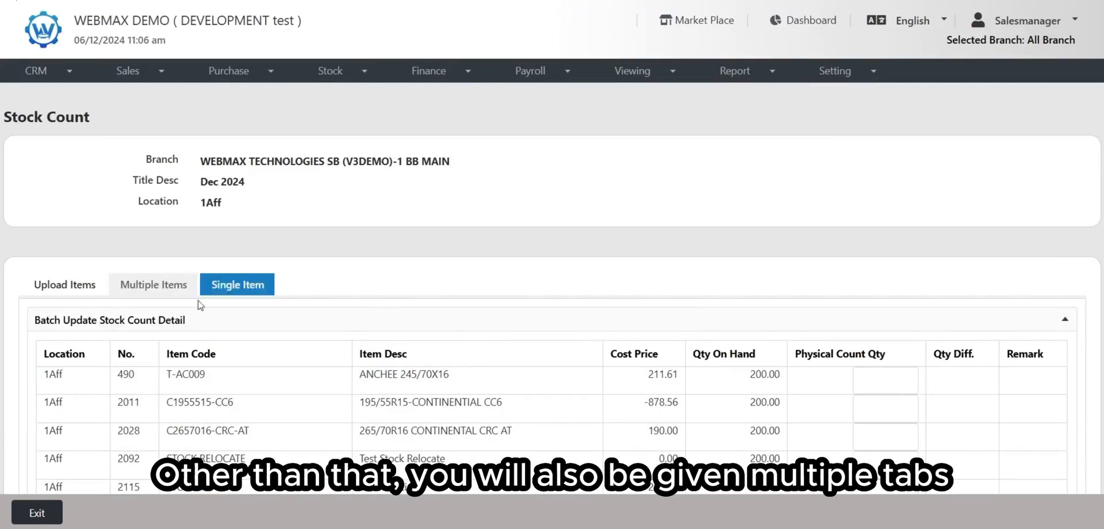
Step: Compare the multiple-item, single-item and upload methods of entering counts, including the layout of the Excel upload section
left_click(91, 291)
left_click(133, 283)
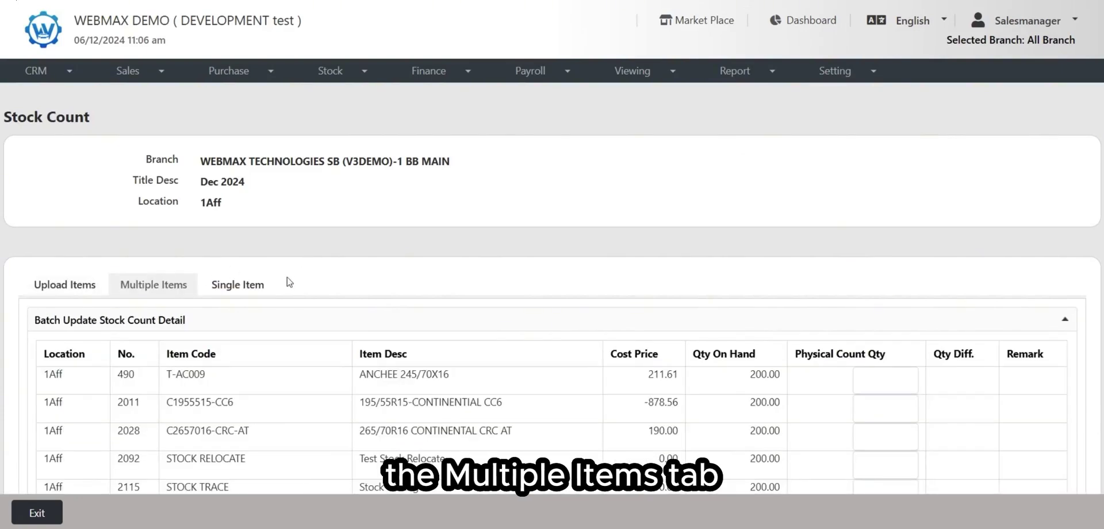
left_click(241, 283)
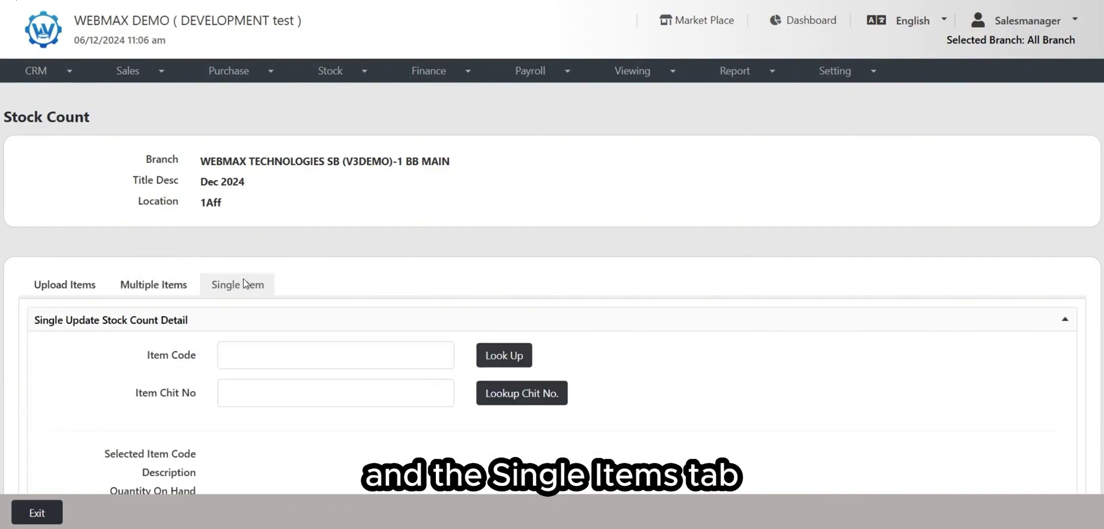
left_click(152, 285)
left_click(91, 288)
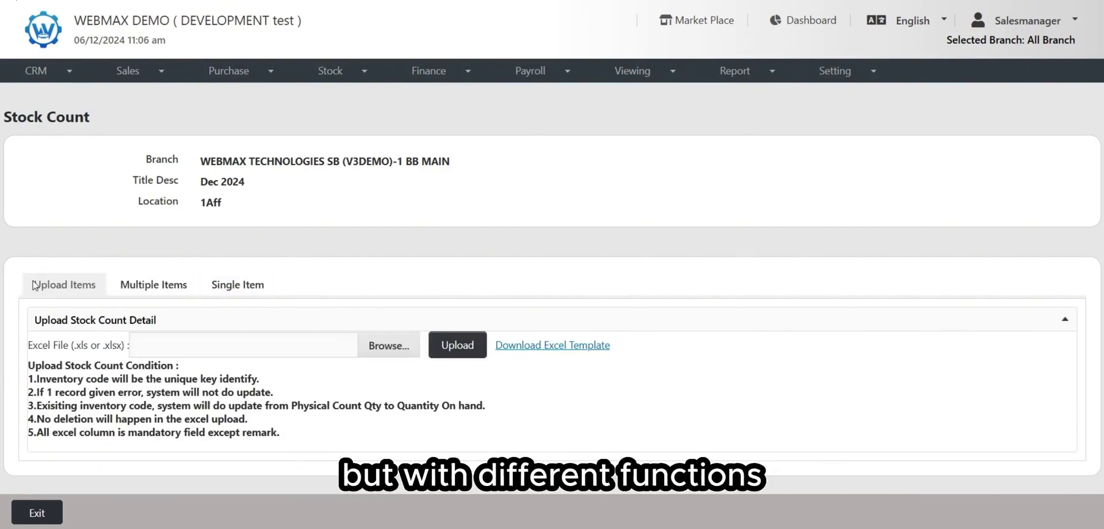
scroll(90, 265, "down", 1)
left_click(142, 226)
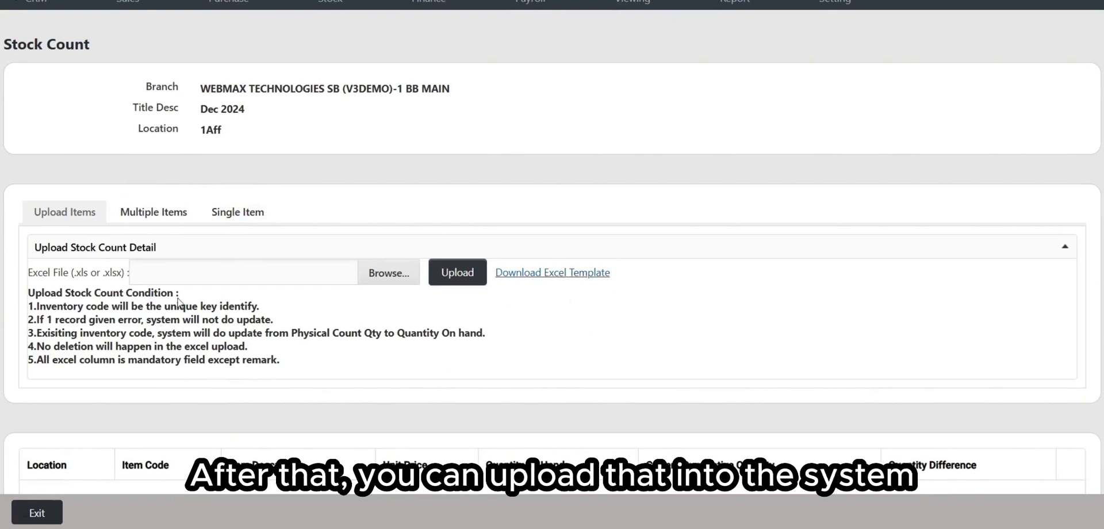
scroll(236, 266, "down", 2)
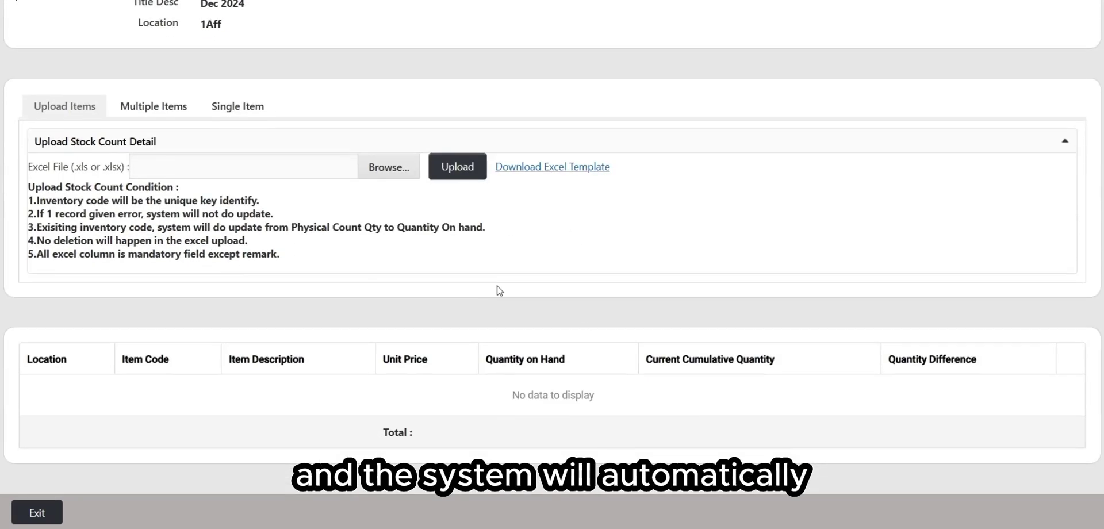
scroll(499, 290, "up", 1)
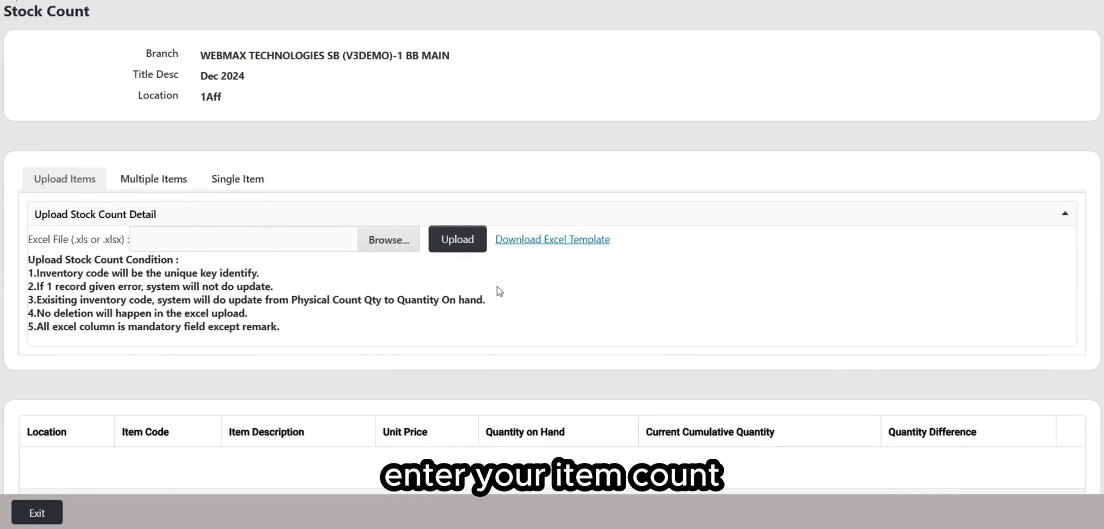
Step: Examine the batch update list of items in location 1Aff with their cost price and quantity on hand
left_click(172, 190)
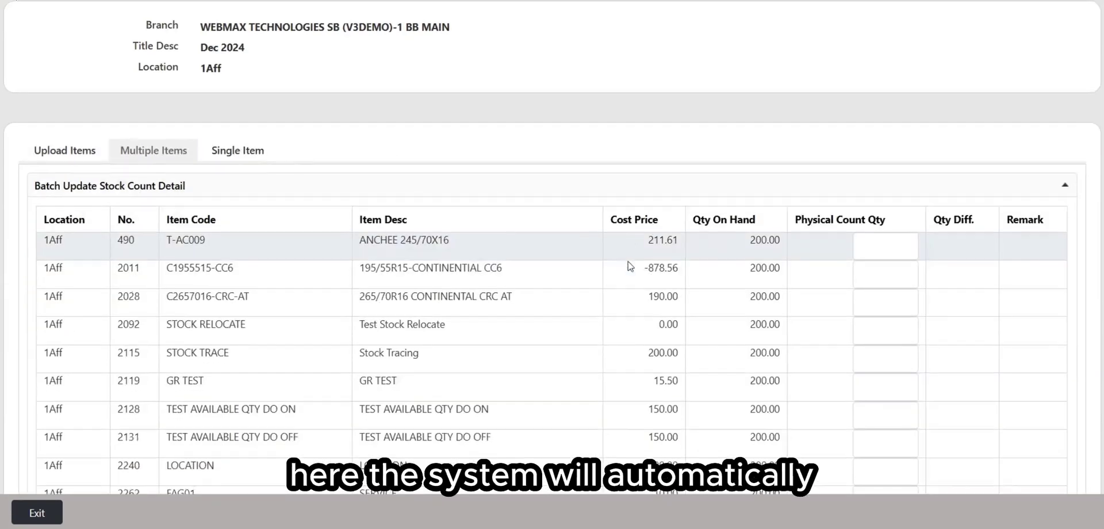
scroll(629, 267, "down", 1)
left_click_drag(167, 196, 525, 367)
left_click(524, 362)
scroll(495, 316, "down", 2)
scroll(610, 267, "up", 1)
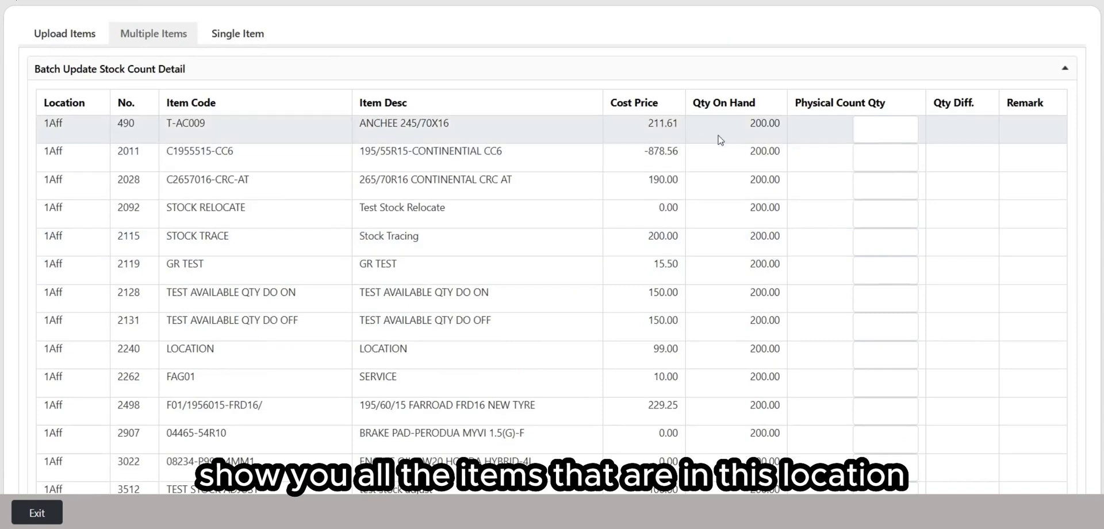
left_click_drag(721, 139, 796, 282)
left_click_drag(649, 140, 769, 194)
left_click(770, 193)
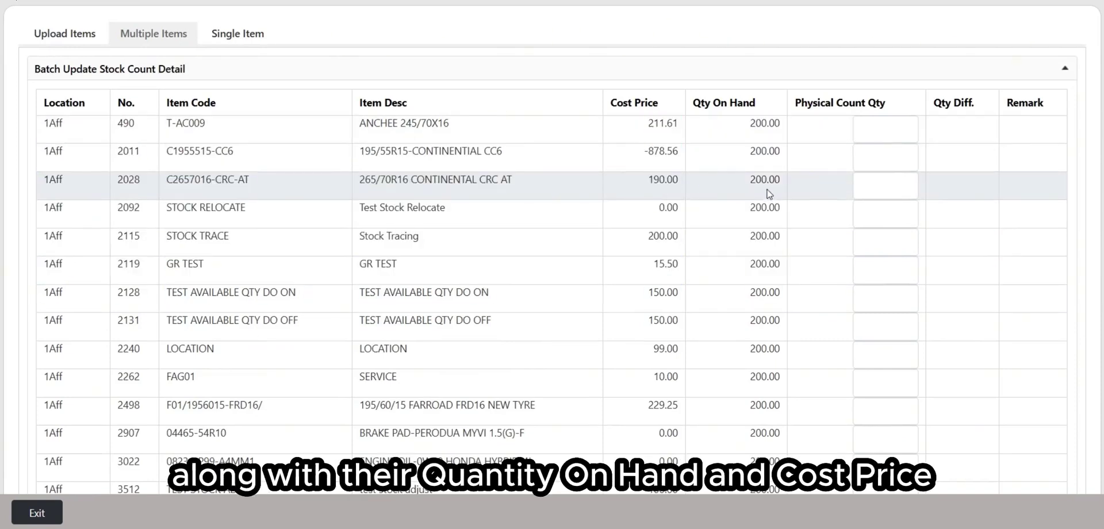
Step: Check the physical count quantity fields of the first items in the batch list without entering values
left_click(906, 129)
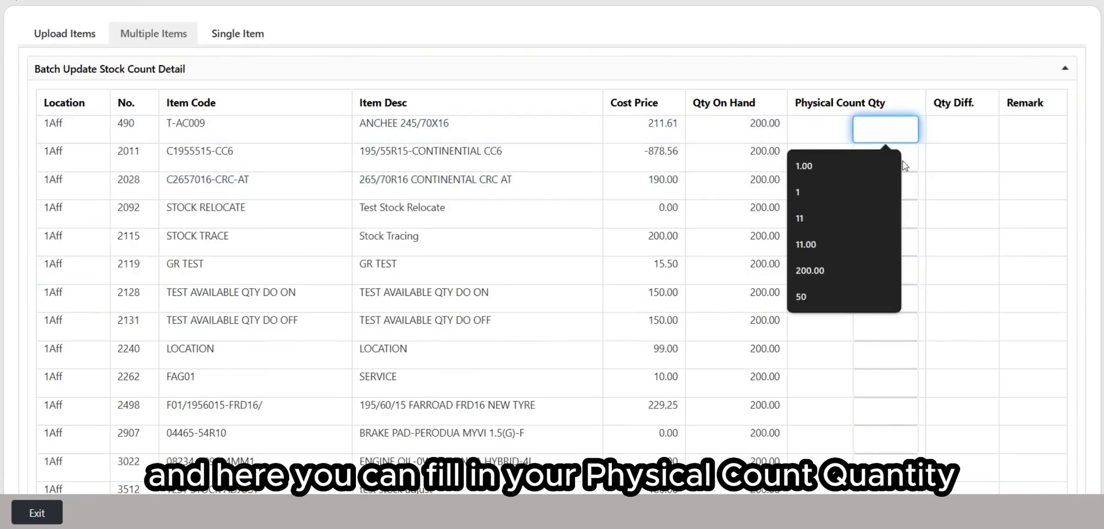
left_click(906, 182)
left_click(914, 213)
left_click(959, 226)
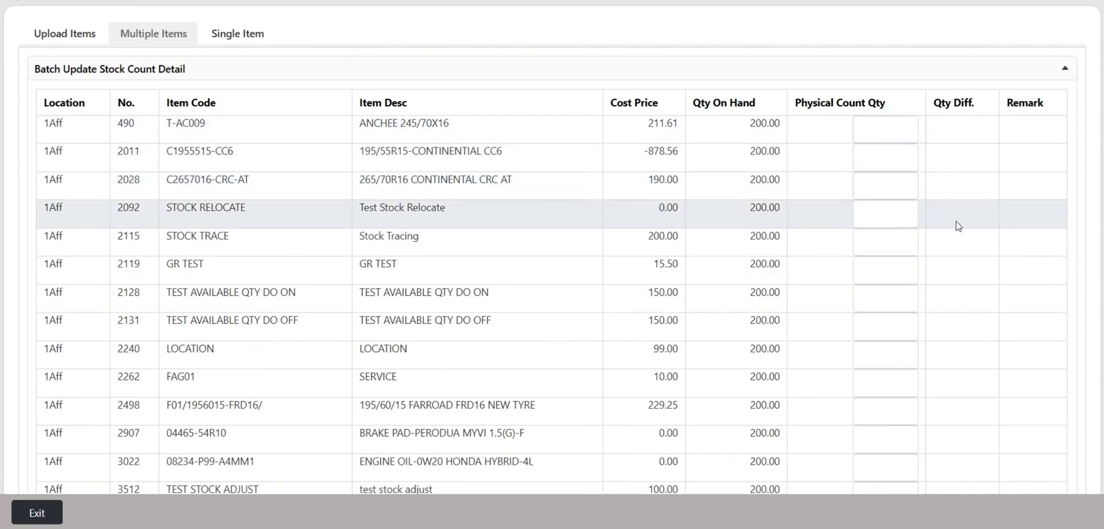
Step: View the single-item count form and its item code and physical count quantity fields
left_click(238, 33)
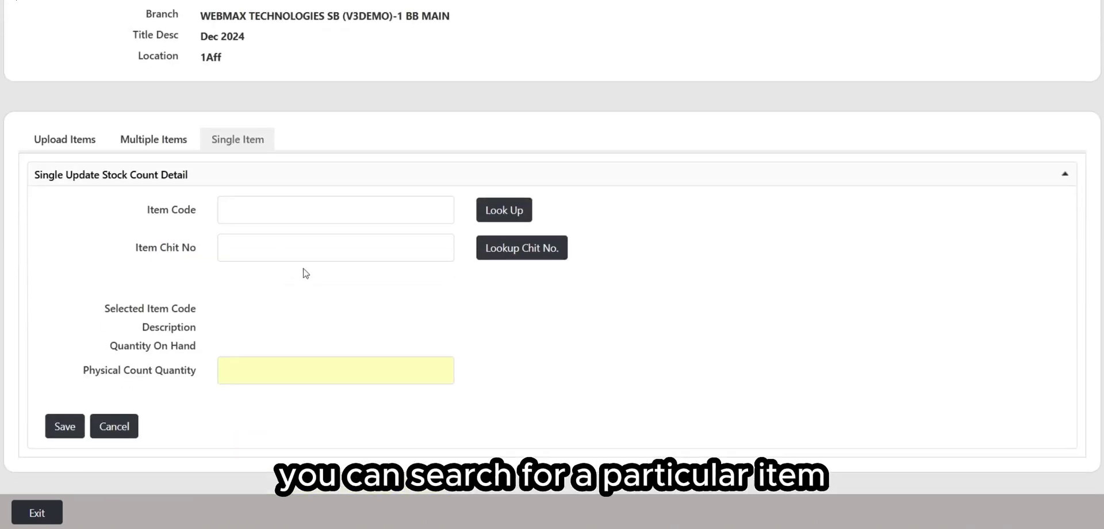
left_click(338, 207)
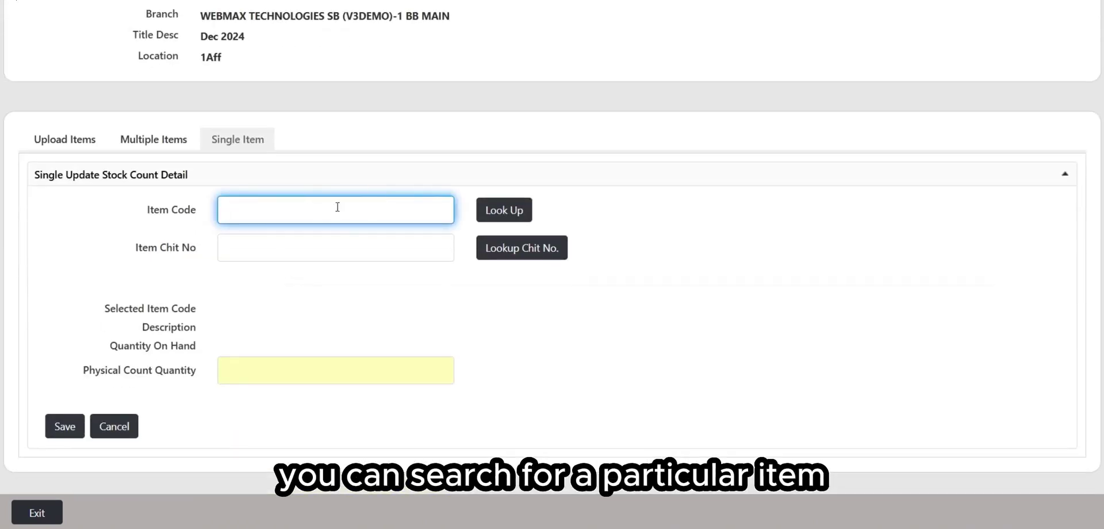
left_click(277, 375)
left_click(401, 341)
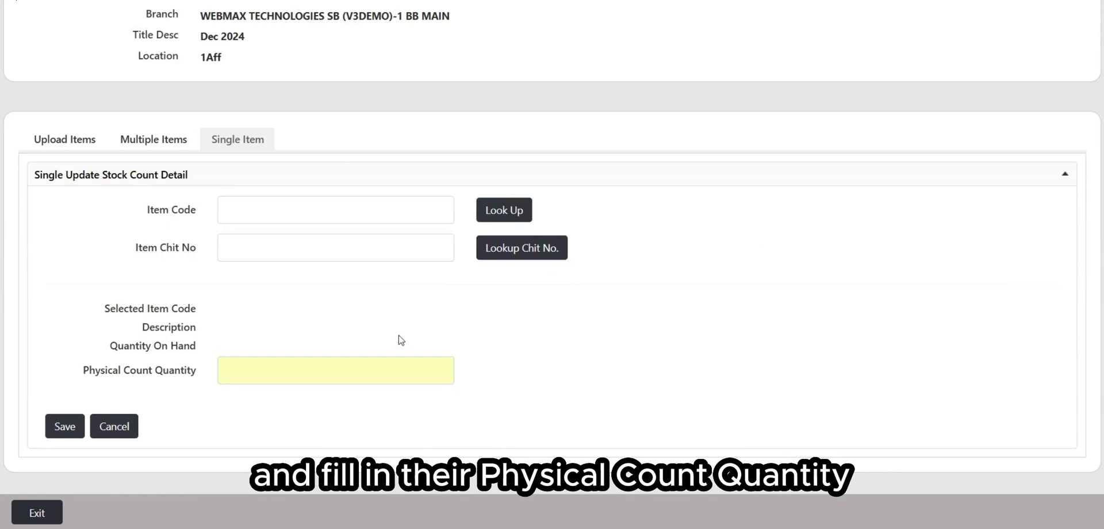
Step: Return to the Excel upload section and read the Upload Stock Count Condition notes
left_click(75, 137)
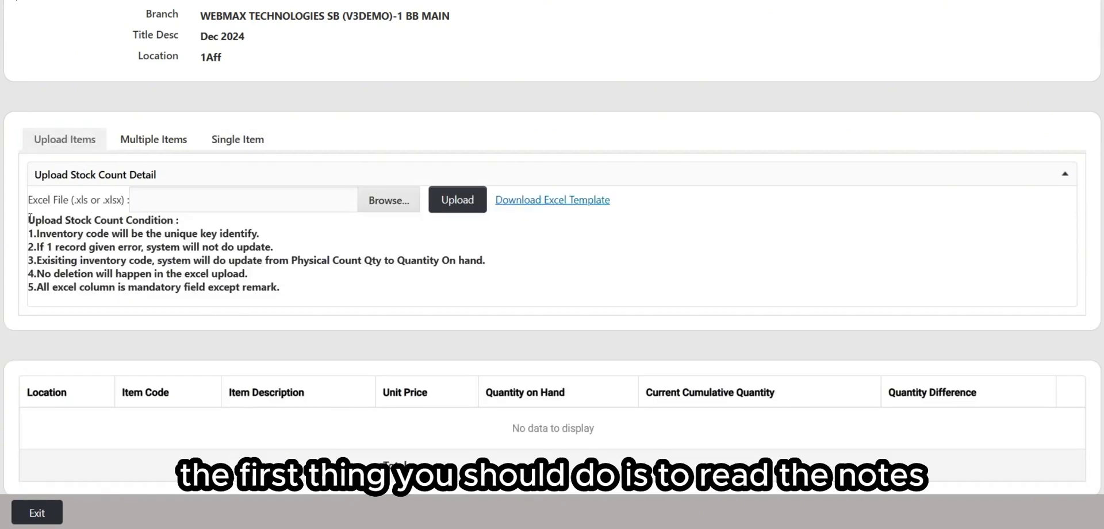
left_click_drag(30, 218, 362, 311)
left_click(371, 306)
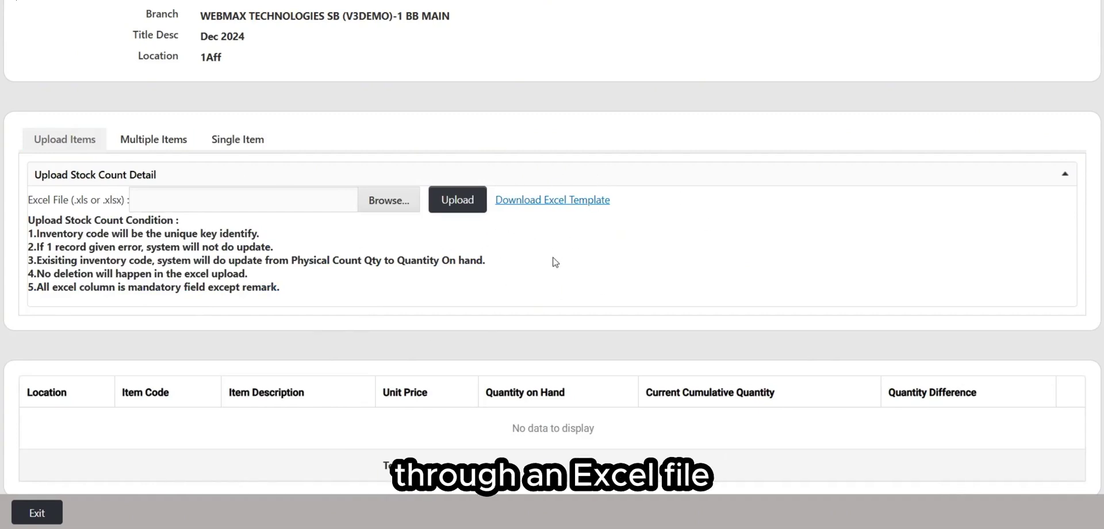
Step: Download the stock count Excel template and examine the Inventory Code and Physical Count Quantity layout of the filled-in worksheet
left_click(563, 206)
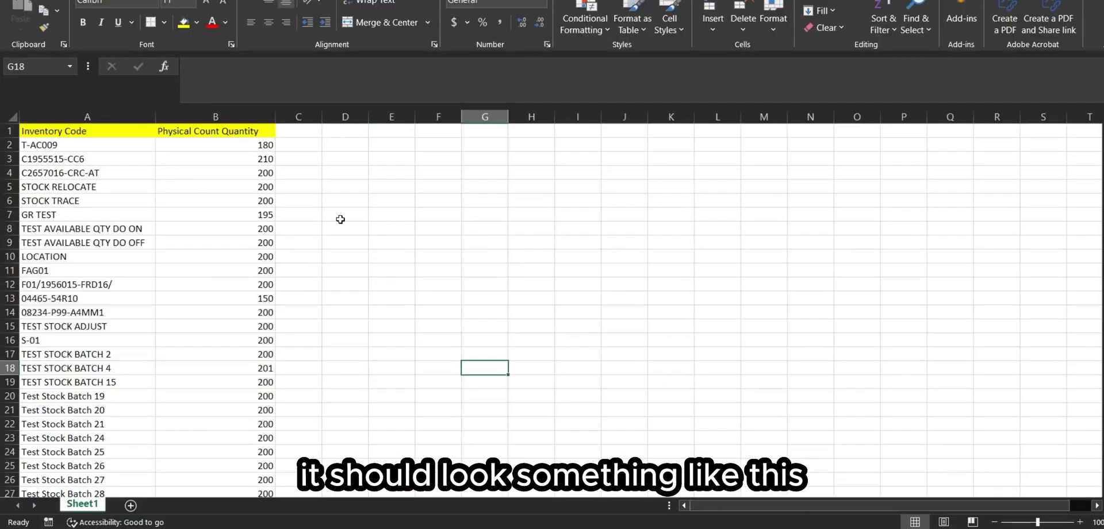
left_click(341, 219)
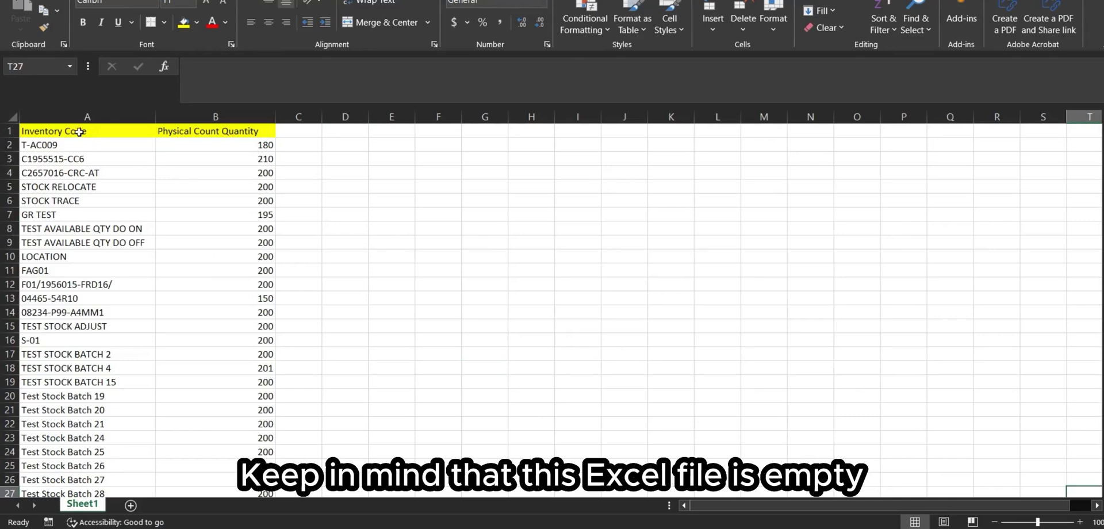
left_click_drag(77, 131, 216, 312)
left_click(438, 274)
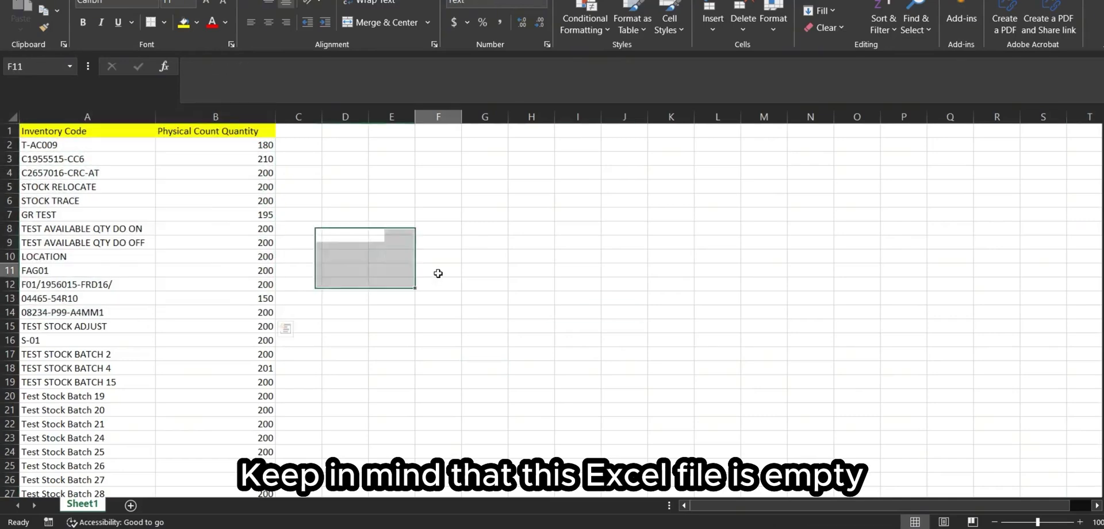
left_click_drag(148, 129, 253, 256)
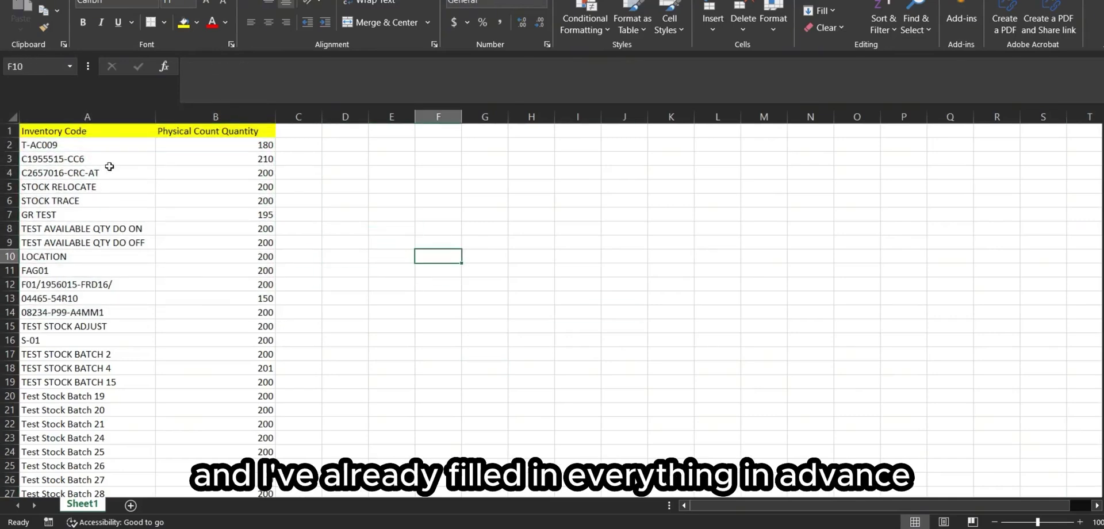
left_click_drag(79, 148, 214, 439)
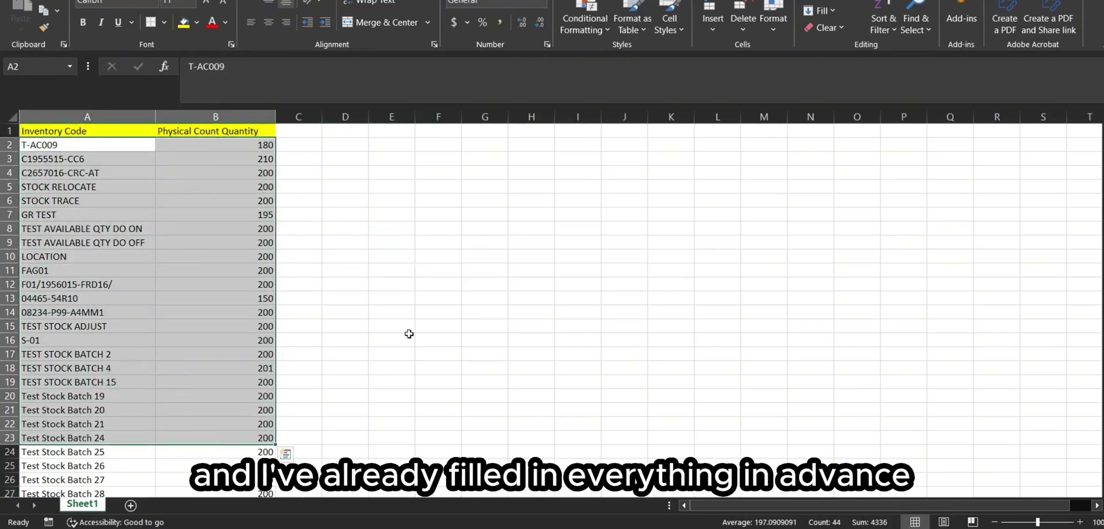
left_click(407, 336)
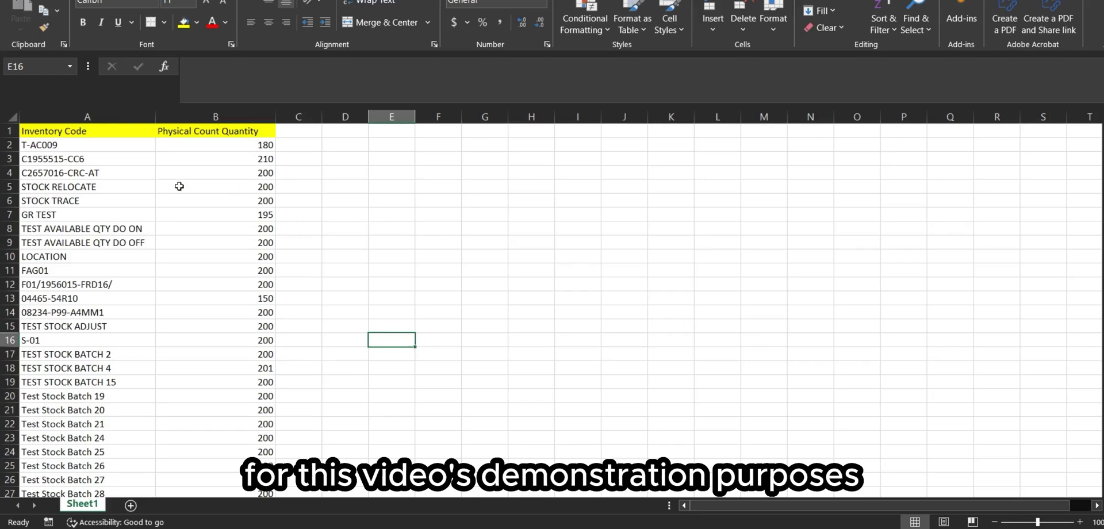
Step: Check the filled-in inventory codes and their physical count quantities in the worksheet
left_click_drag(97, 145, 113, 368)
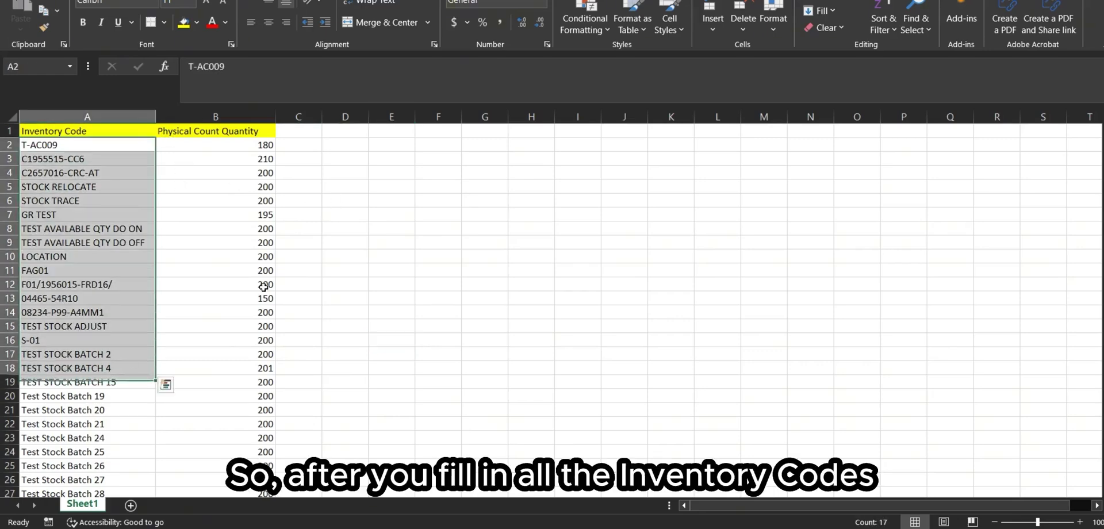
left_click(294, 243)
left_click_drag(215, 151, 271, 405)
left_click(438, 284)
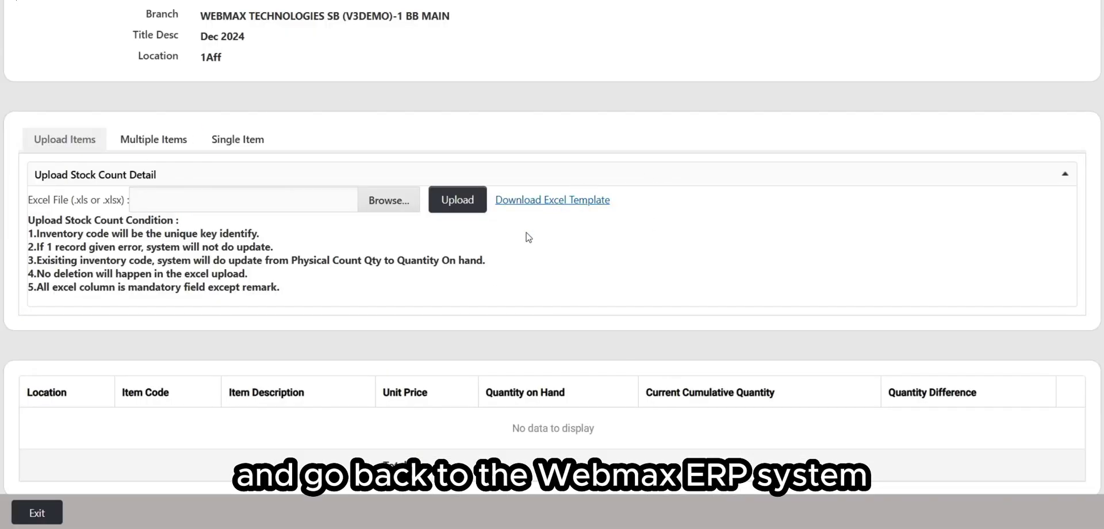
Step: Return to the stock count page and upload UploadStockCountTemplate.xlsx as the stock count detail file
left_click(388, 201)
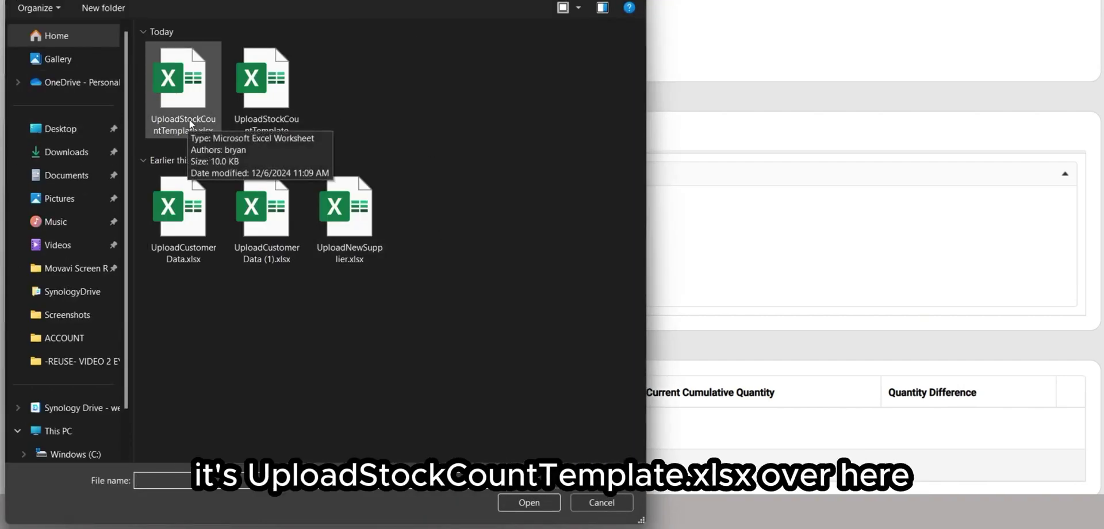
double_click(192, 124)
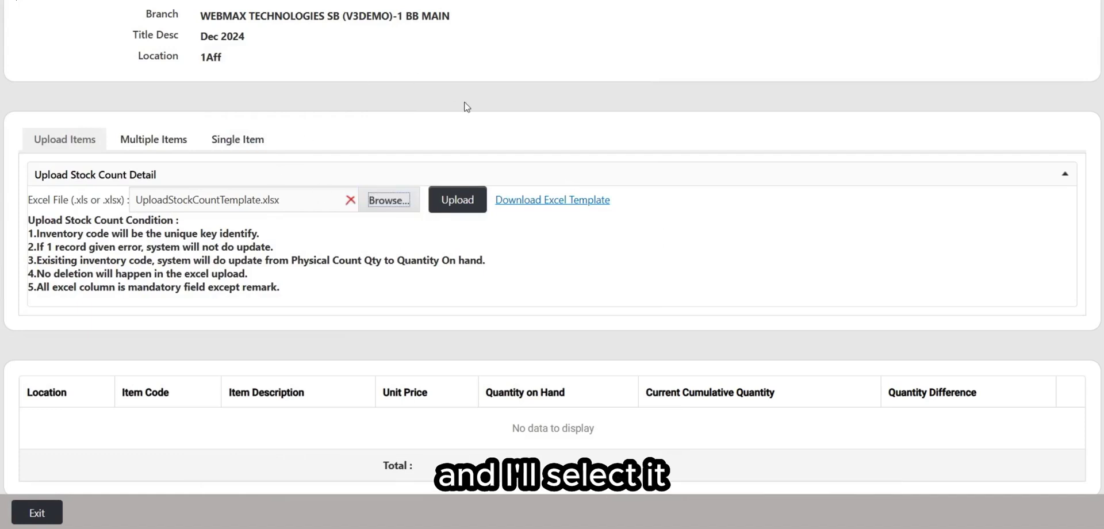
left_click(458, 199)
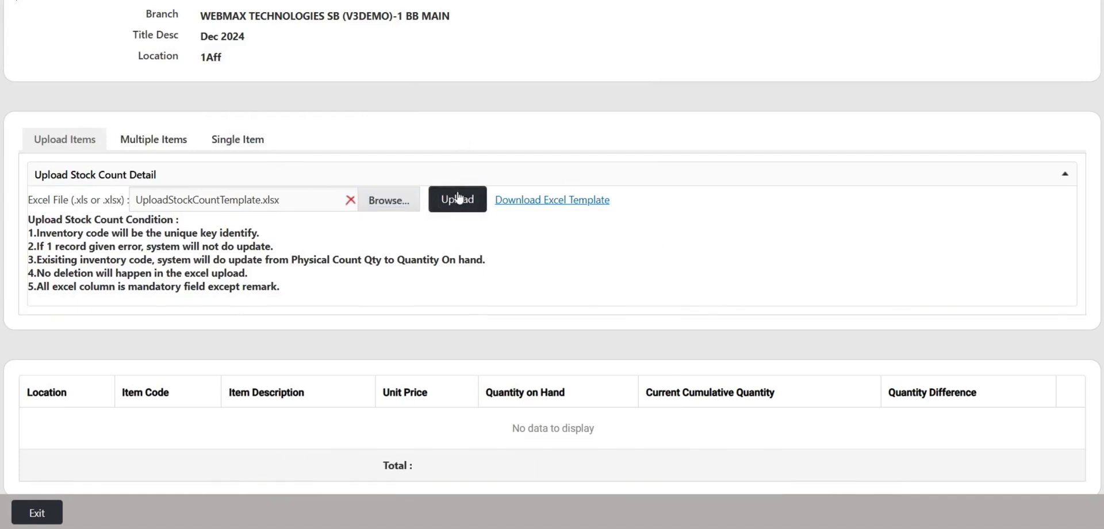
Step: Review the uploaded stock count entries, including their cumulative quantities, quantity differences and delete options
scroll(976, 207, "down", 8)
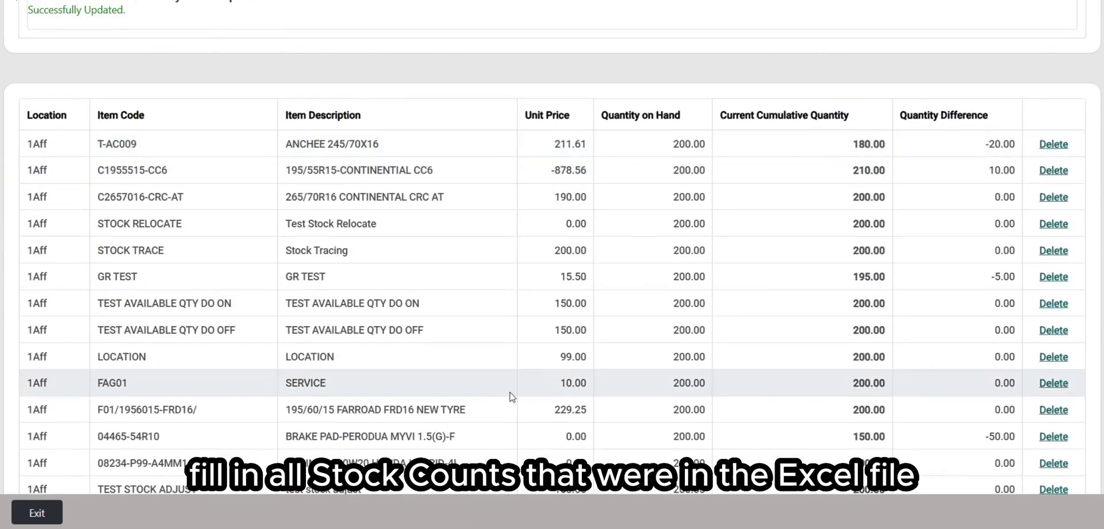
scroll(518, 357, "down", 2)
scroll(569, 189, "up", 2)
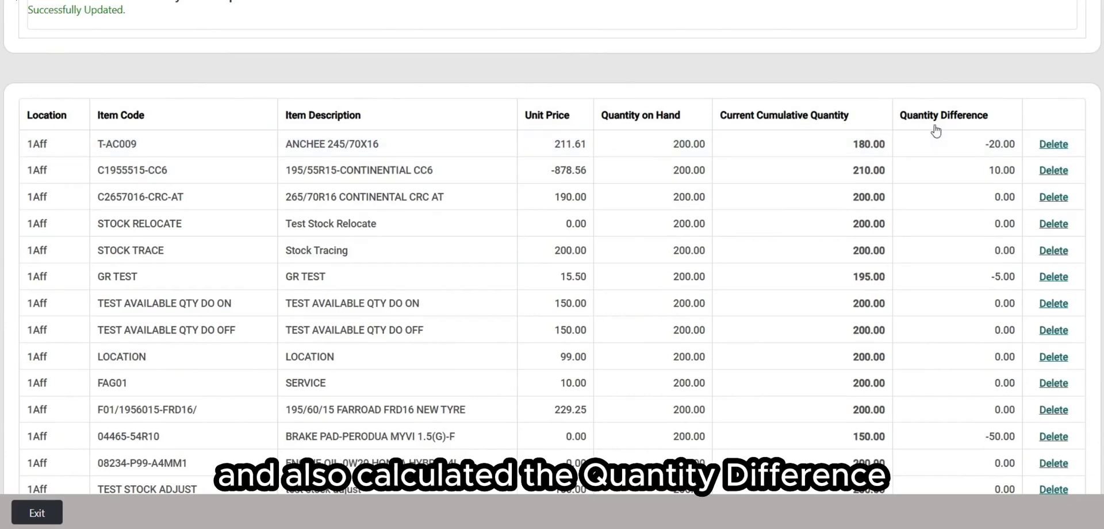
scroll(937, 131, "down", 7)
scroll(530, 290, "up", 10)
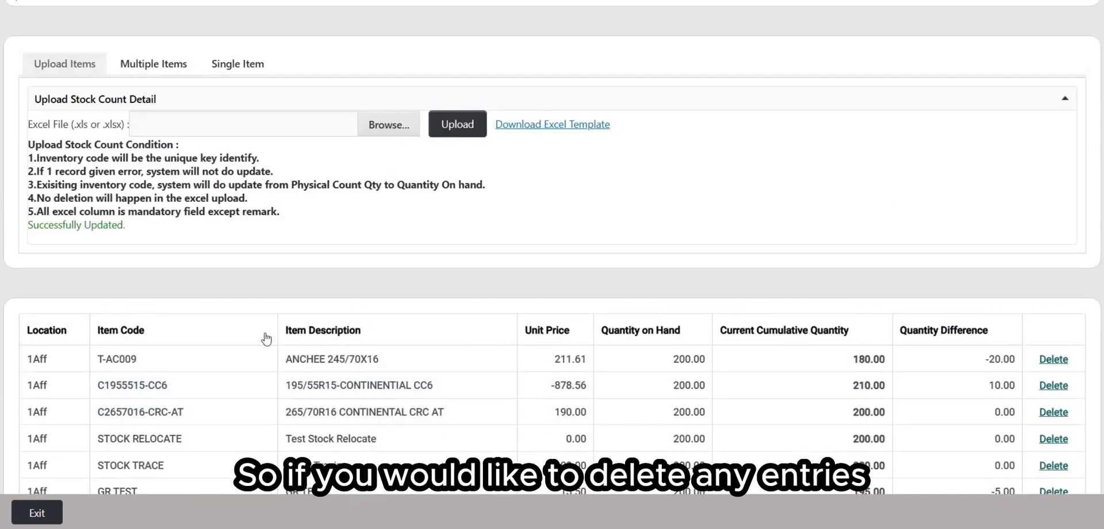
scroll(1050, 356, "down", 3)
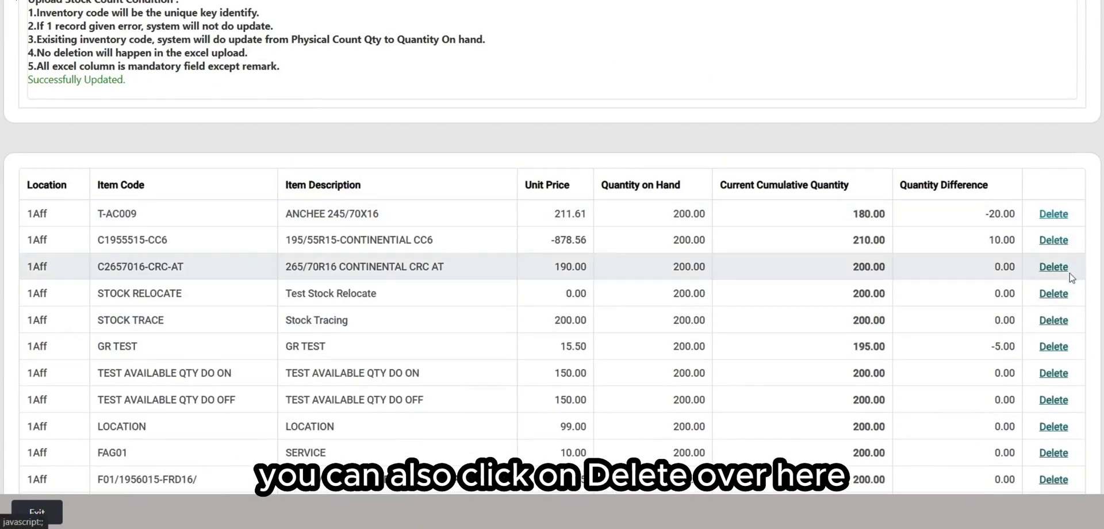
scroll(1065, 288, "up", 4)
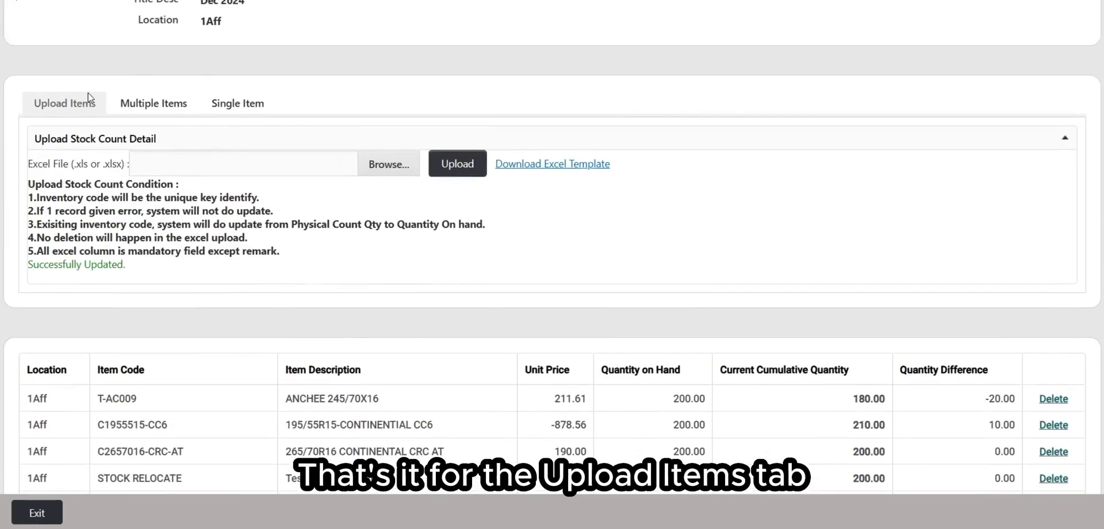
scroll(89, 97, "up", 1)
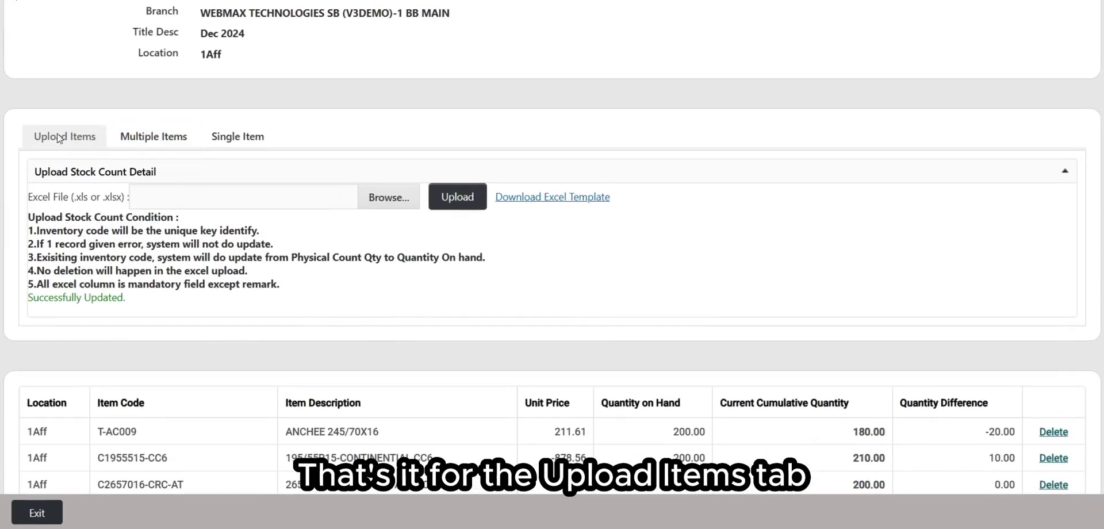
Step: Open the batch update list for multiple items and review the quantities and remarks filled from the upload
left_click(152, 137)
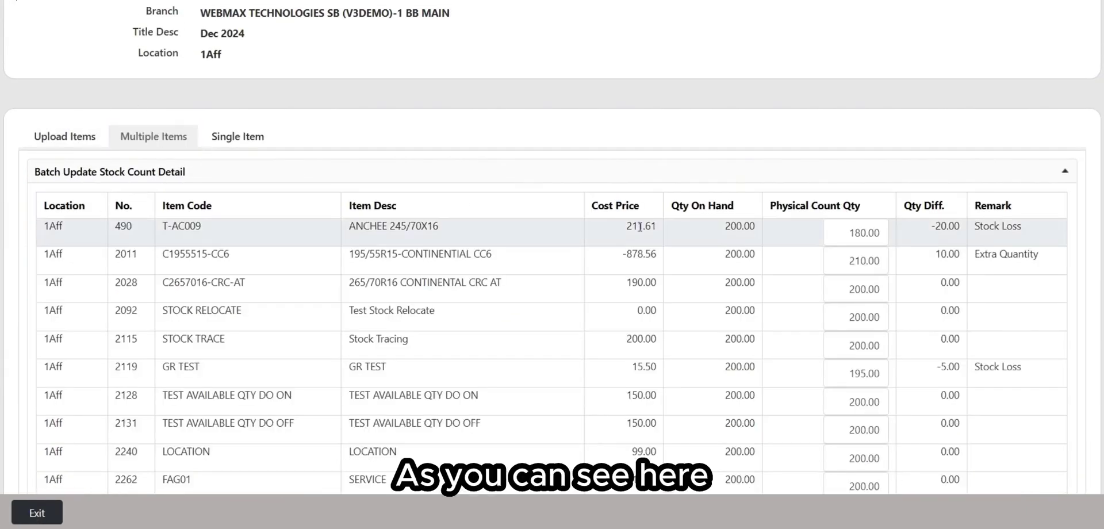
scroll(150, 227, "up", 4)
scroll(131, 275, "down", 1)
scroll(130, 275, "down", 1)
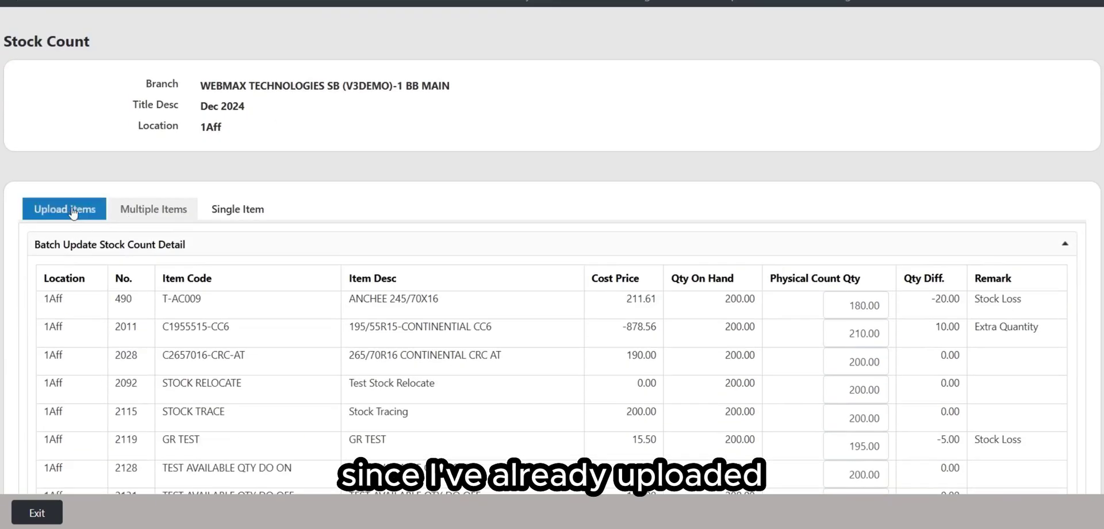
scroll(494, 236, "down", 3)
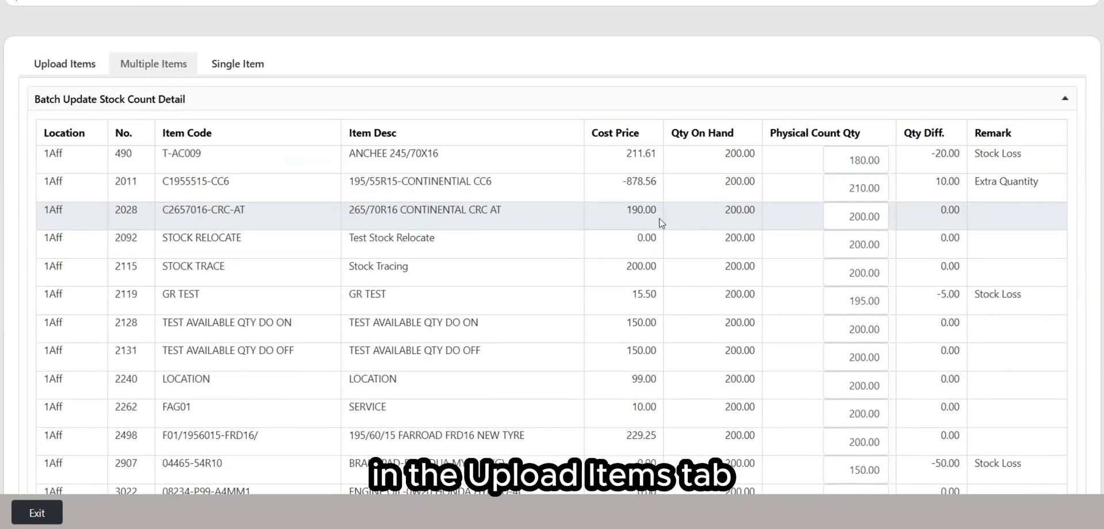
Step: Check the physical count quantity fields of the first seven items, from T-AC009 to TEST AVAILABLE QTY DO ON
left_click(851, 160)
left_click(841, 186)
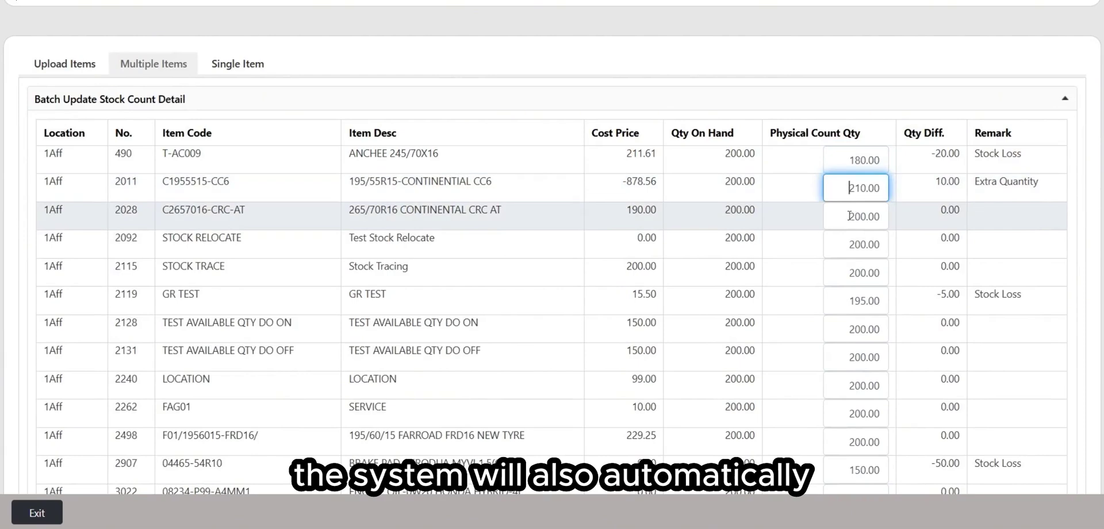
left_click(852, 216)
left_click(851, 245)
left_click(856, 272)
left_click(856, 301)
left_click(857, 331)
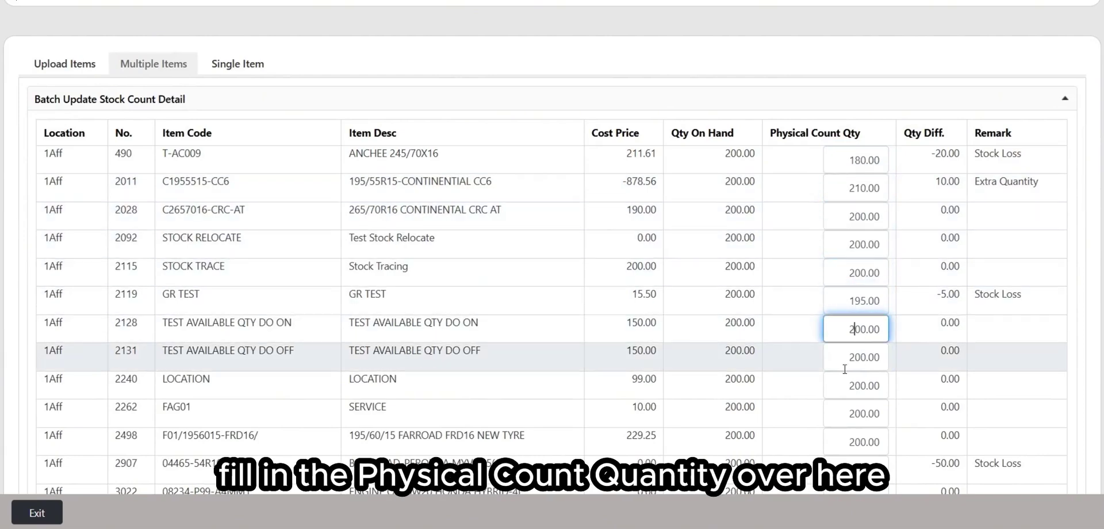
Step: Set the physical count quantity of item T-AC009 to 170, update the batch list and check the saved entries
left_click(861, 164)
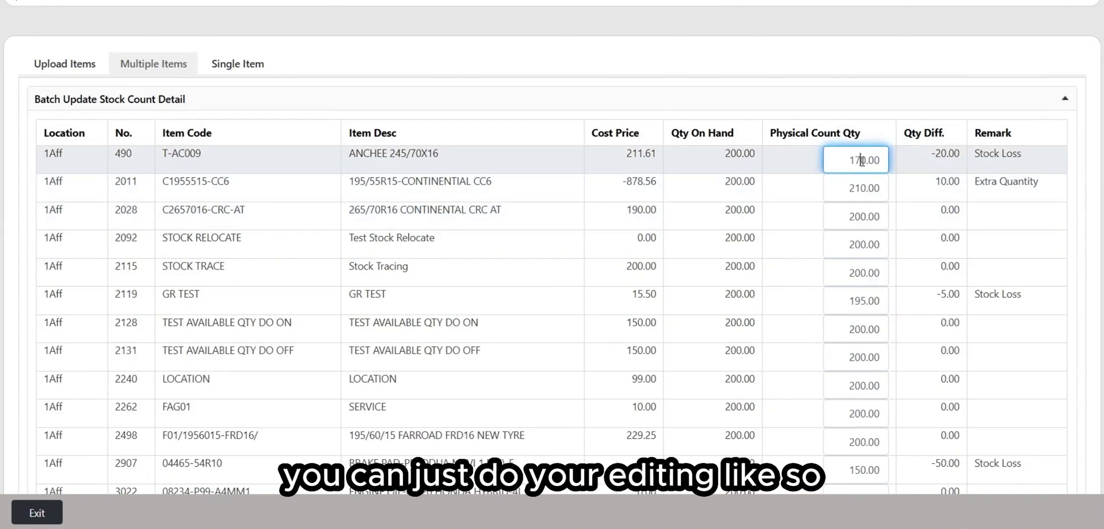
scroll(582, 271, "down", 14)
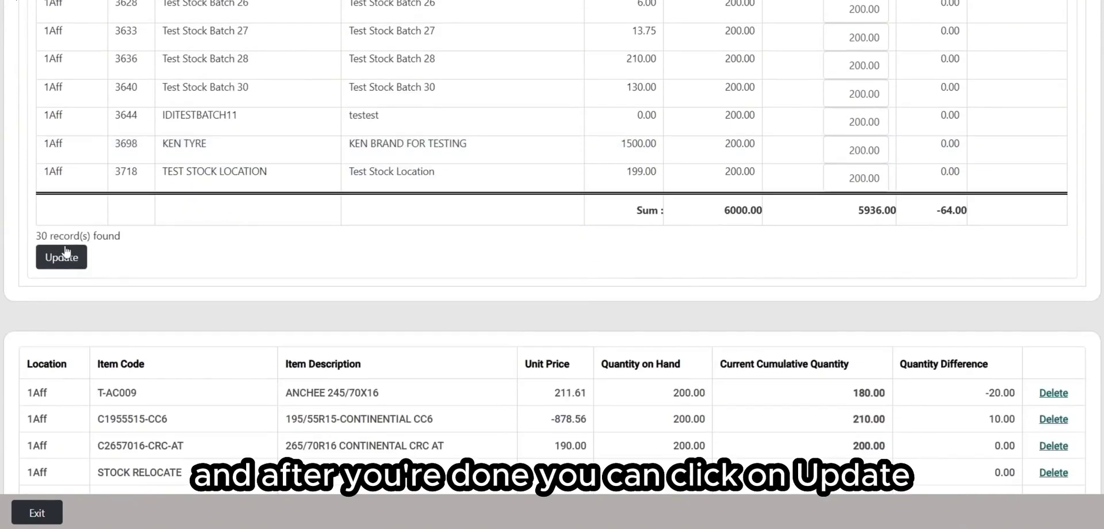
left_click(66, 253)
scroll(690, 277, "down", 2)
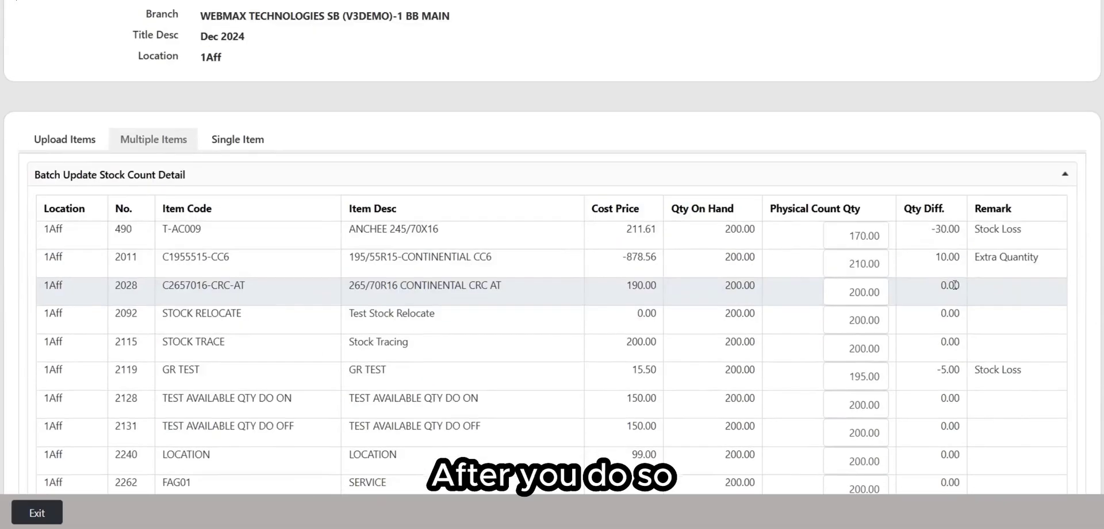
scroll(866, 242, "down", 15)
scroll(886, 322, "down", 4)
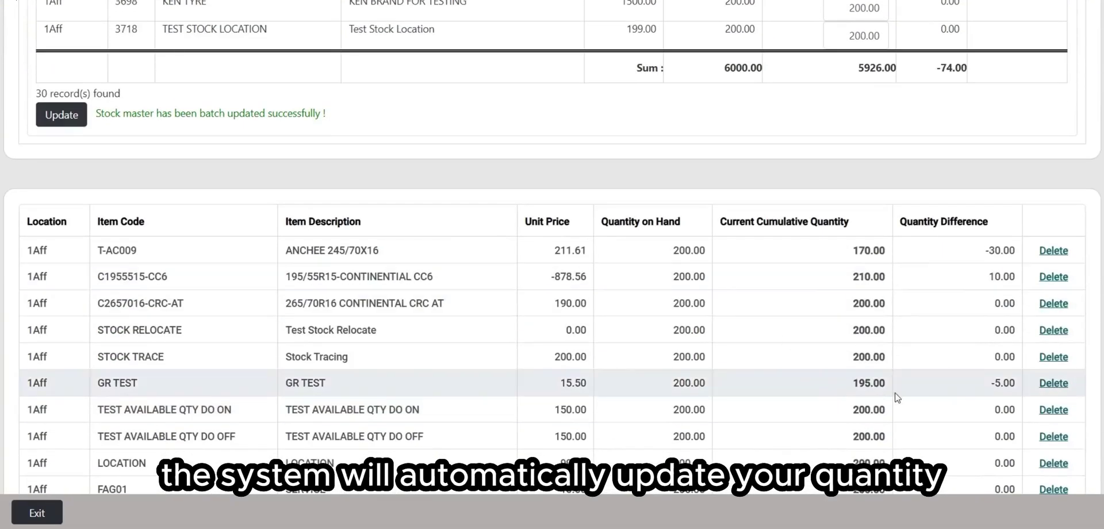
Step: Look up item code T-AC009 in the single-item stock count form
scroll(733, 293, "up", 20)
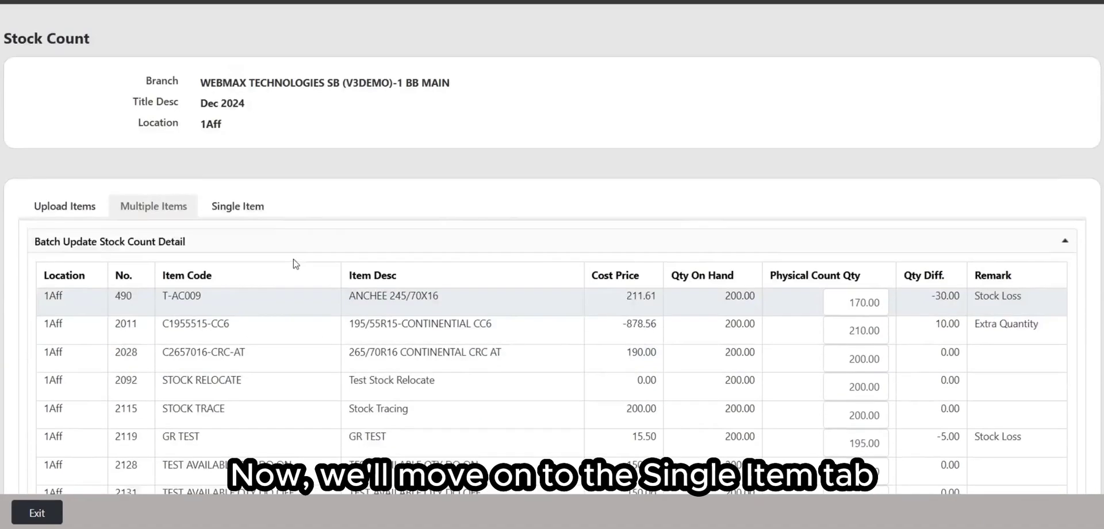
left_click(243, 211)
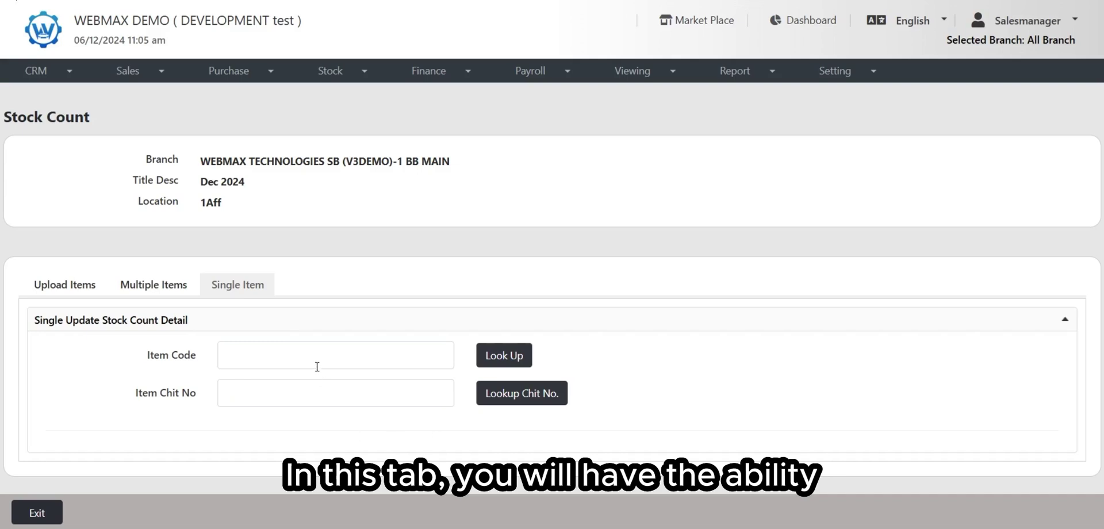
left_click(262, 357)
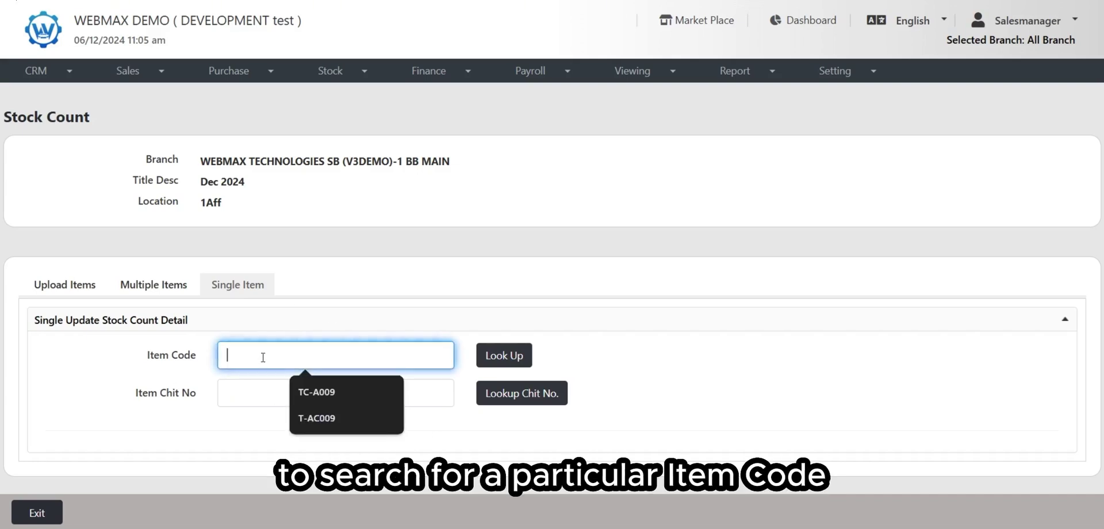
type("T-")
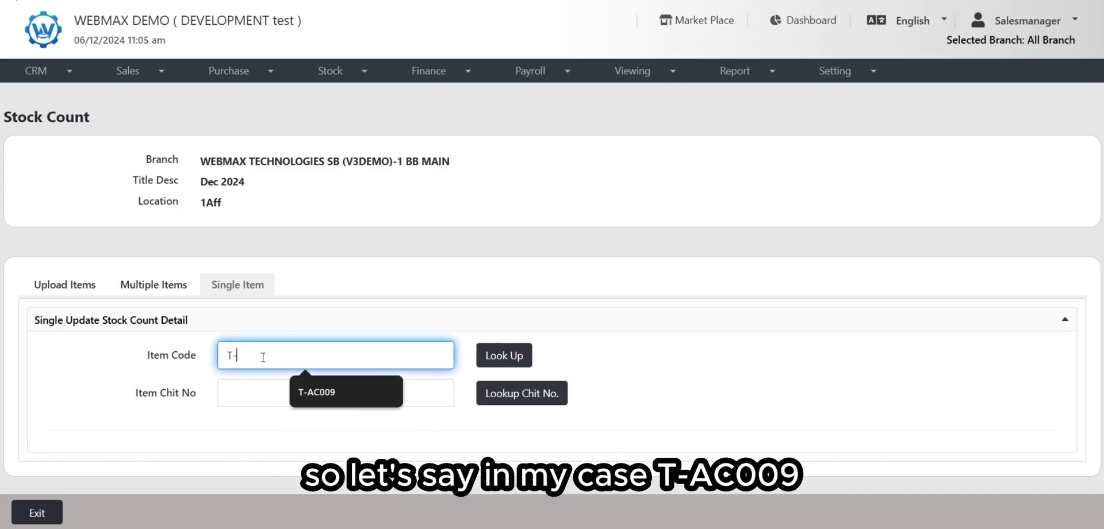
type("AC009")
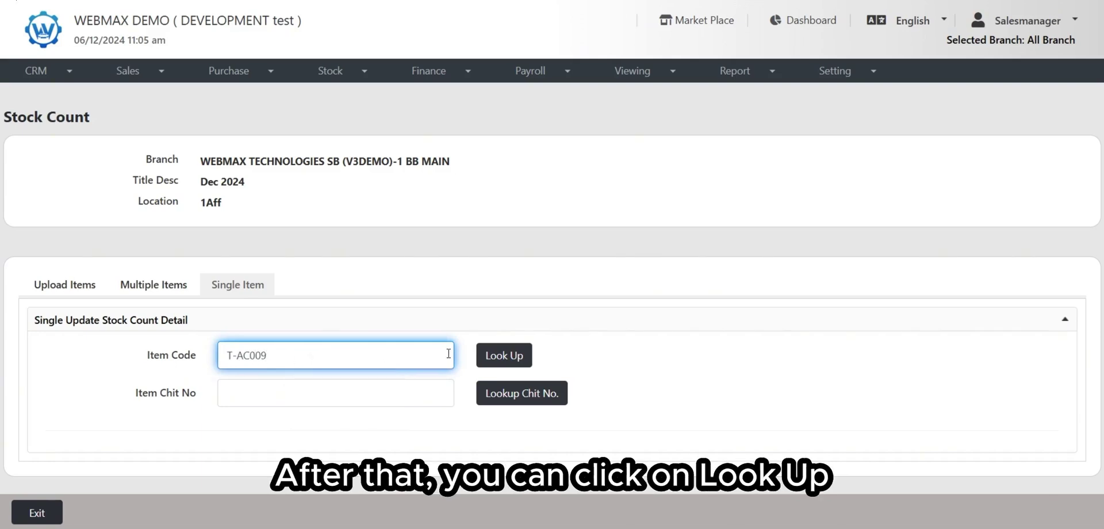
left_click(491, 357)
scroll(365, 325, "down", 1)
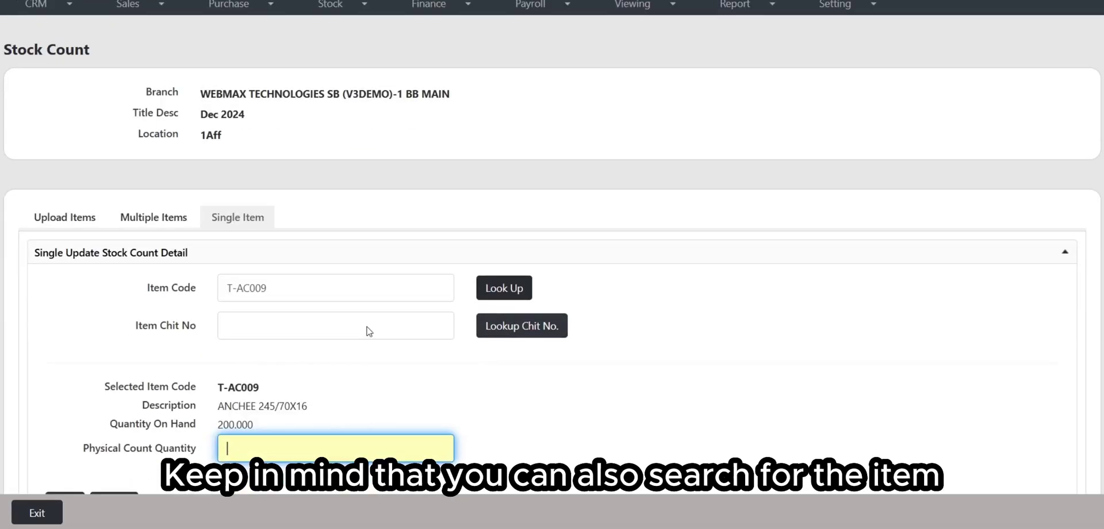
Step: View the Item Chit No field as the alternative way to look up an item
left_click(182, 318)
left_click_drag(172, 318, 290, 314)
scroll(239, 353, "down", 1)
left_click(290, 314)
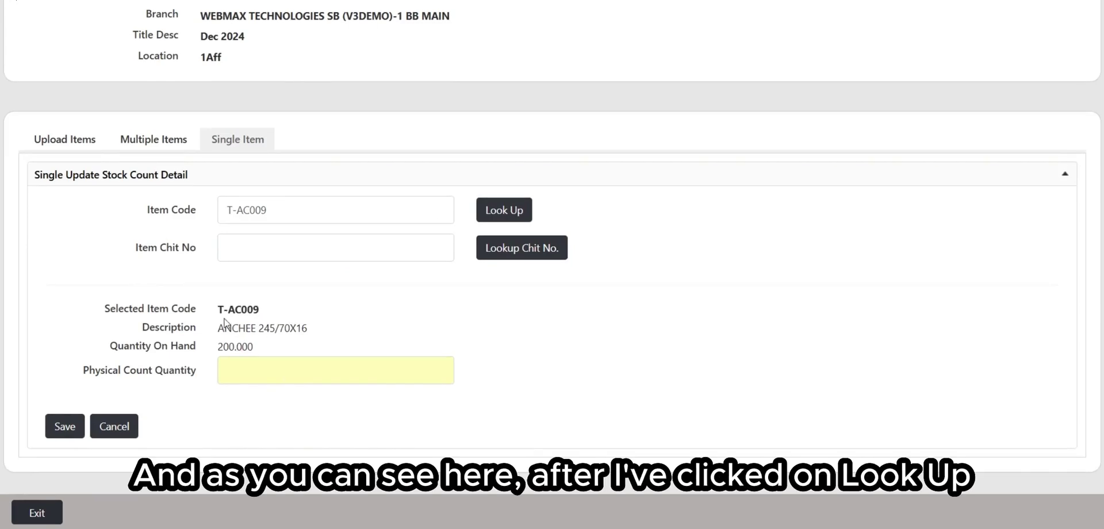
Step: Set the physical count quantity of the looked-up item T-AC009 to 190 and save the single-item entry
left_click_drag(138, 330, 250, 346)
left_click(219, 345)
left_click(345, 346)
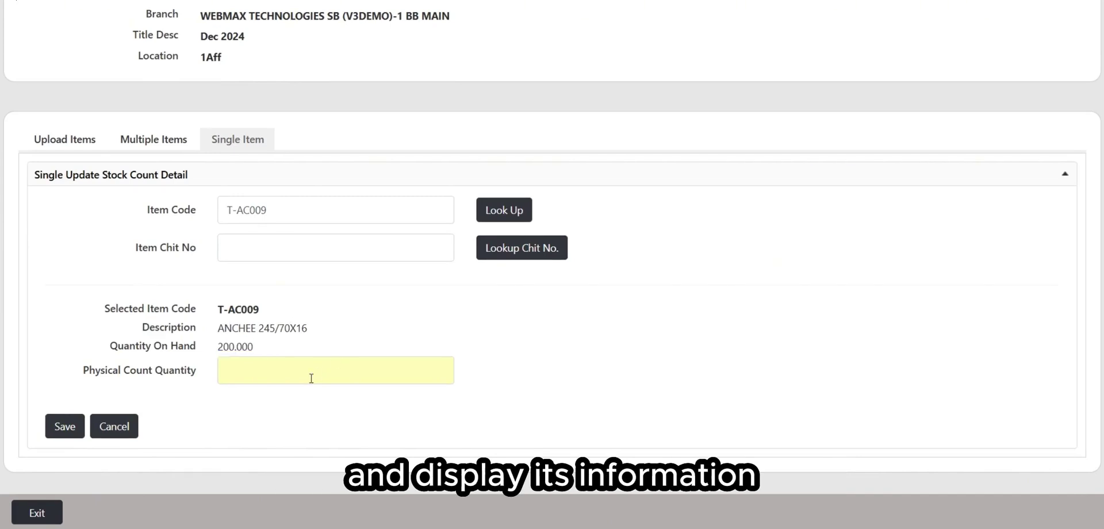
left_click_drag(130, 380, 218, 385)
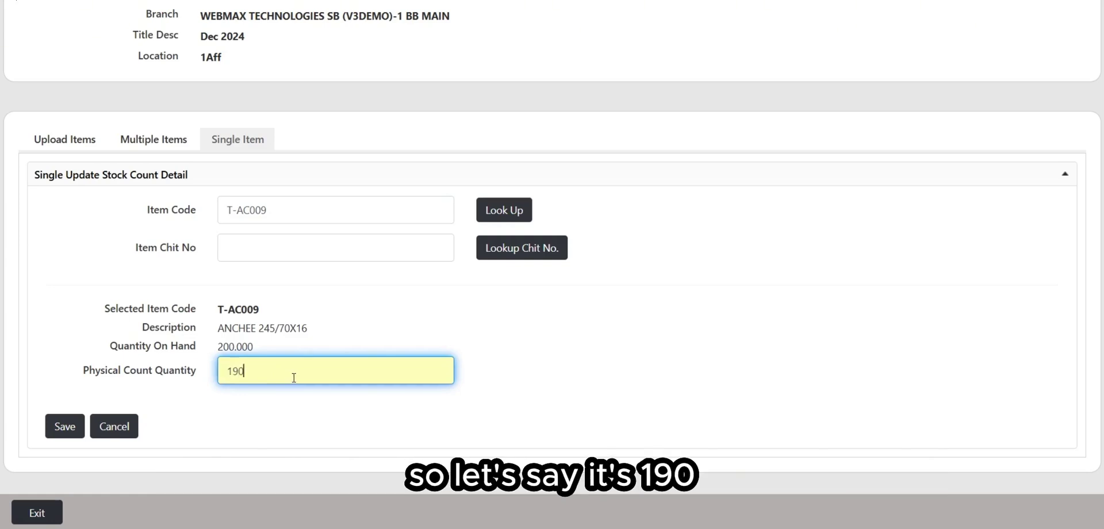
left_click(63, 429)
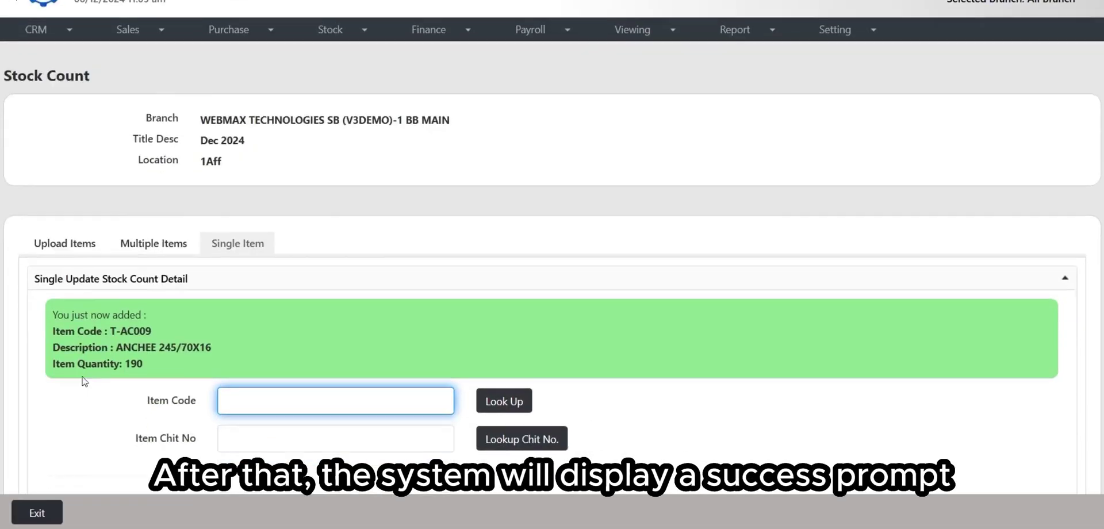
Step: Check the save summary and the current cumulative quantity of T-AC009 in the item list, down to the list totals
scroll(85, 381, "down", 1)
left_click_drag(50, 284, 316, 347)
left_click(316, 347)
scroll(646, 304, "down", 6)
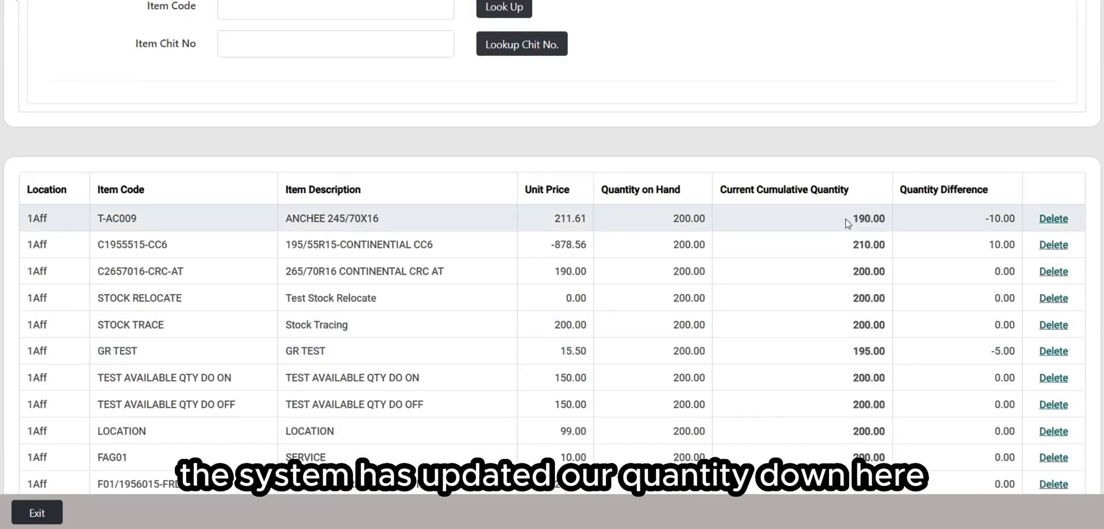
left_click_drag(841, 214, 881, 216)
scroll(527, 303, "down", 8)
scroll(951, 264, "down", 3)
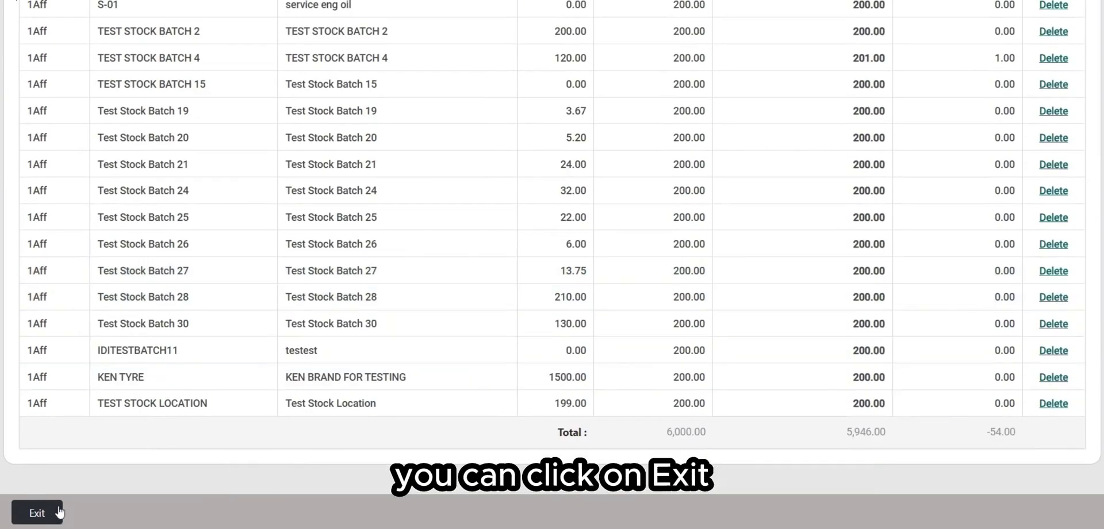
Step: Exit to the stock count details and check the Total Physical Counted for location 1Aff
left_click(37, 513)
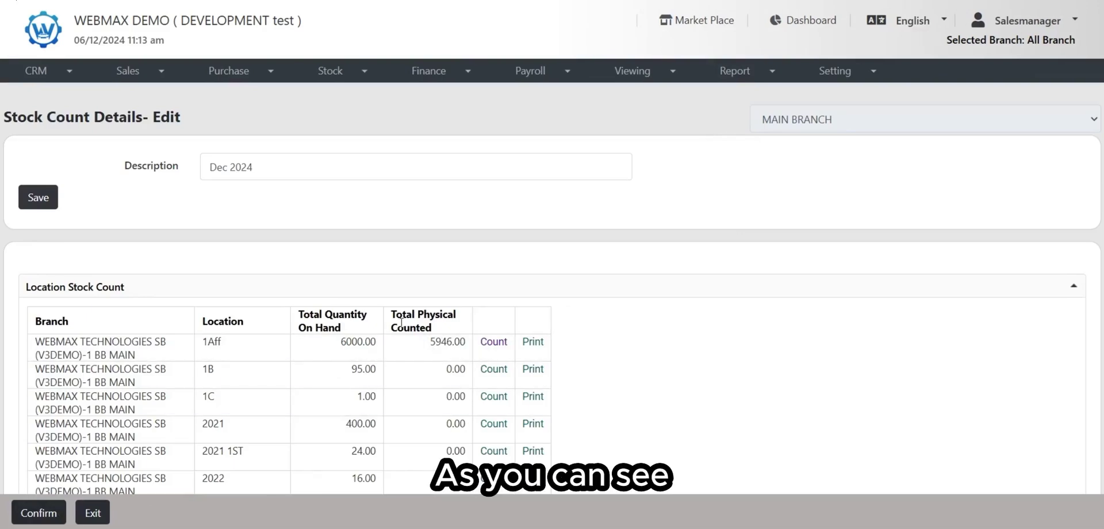
left_click_drag(395, 315, 452, 329)
left_click(444, 337)
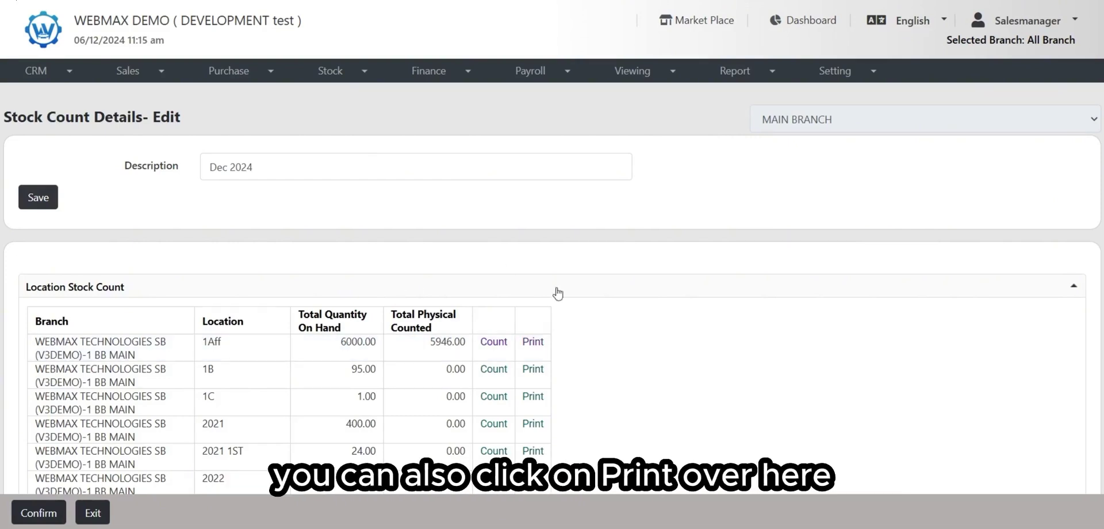
Step: Open the printable Inventory Count Report for location 1Aff and review its Physical Count and Remark columns
left_click(532, 342)
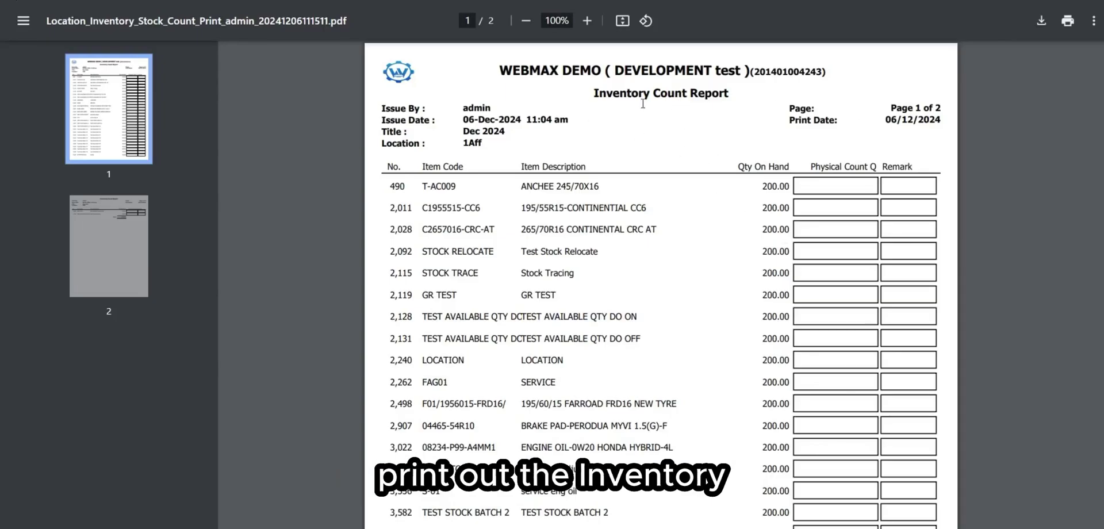
scroll(722, 117, "down", 8)
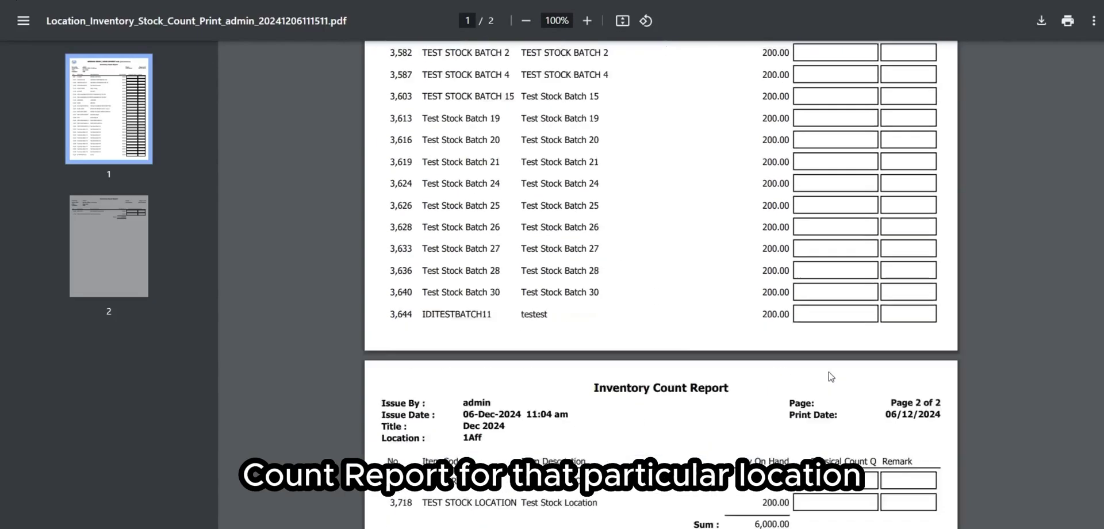
scroll(858, 398, "up", 10)
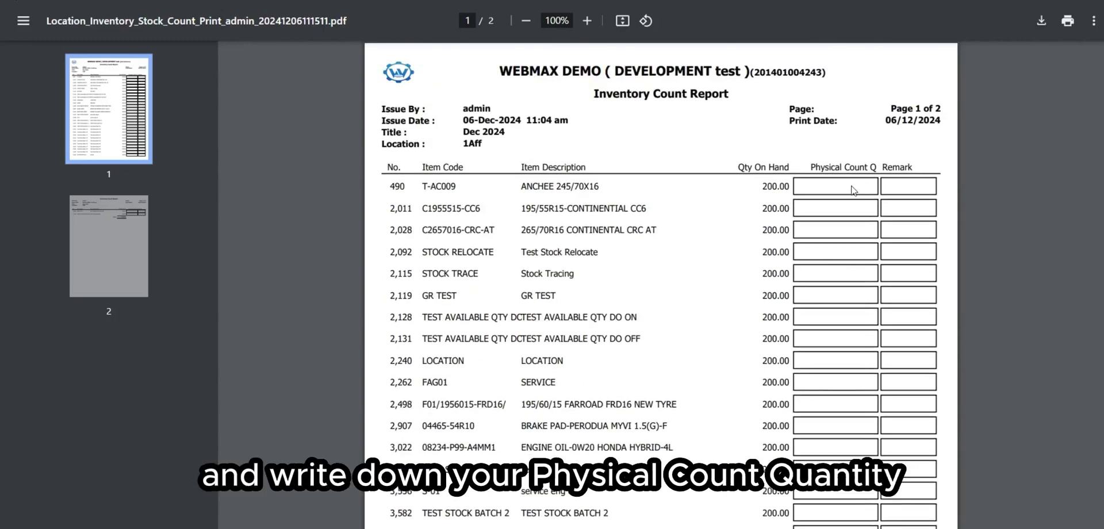
left_click_drag(825, 168, 949, 172)
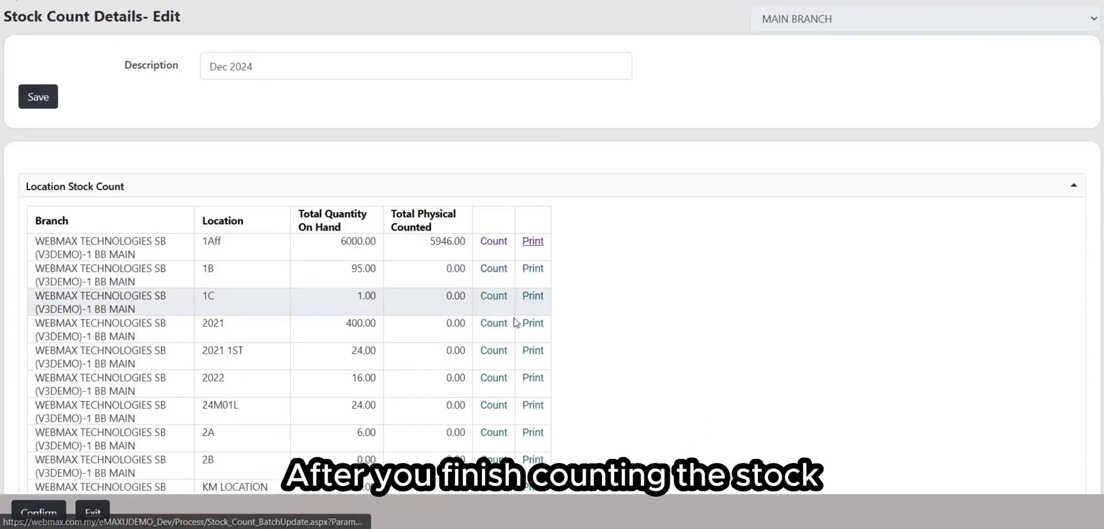
Step: Review the location counts and stock variance details, and confirm the Dec 2024 stock count to adjust every item's quantity on hand
scroll(505, 323, "down", 3)
scroll(322, 219, "down", 3)
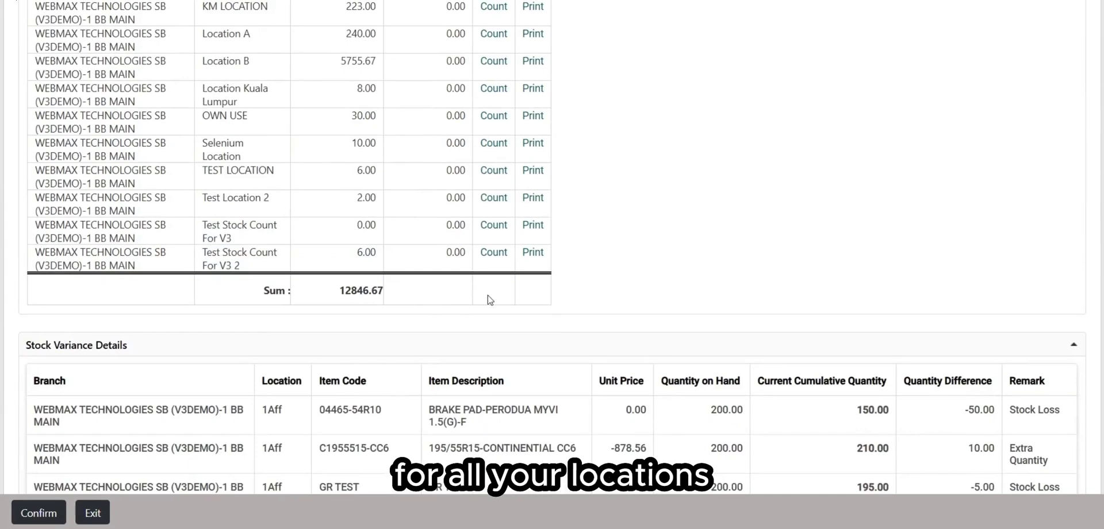
scroll(490, 299, "down", 3)
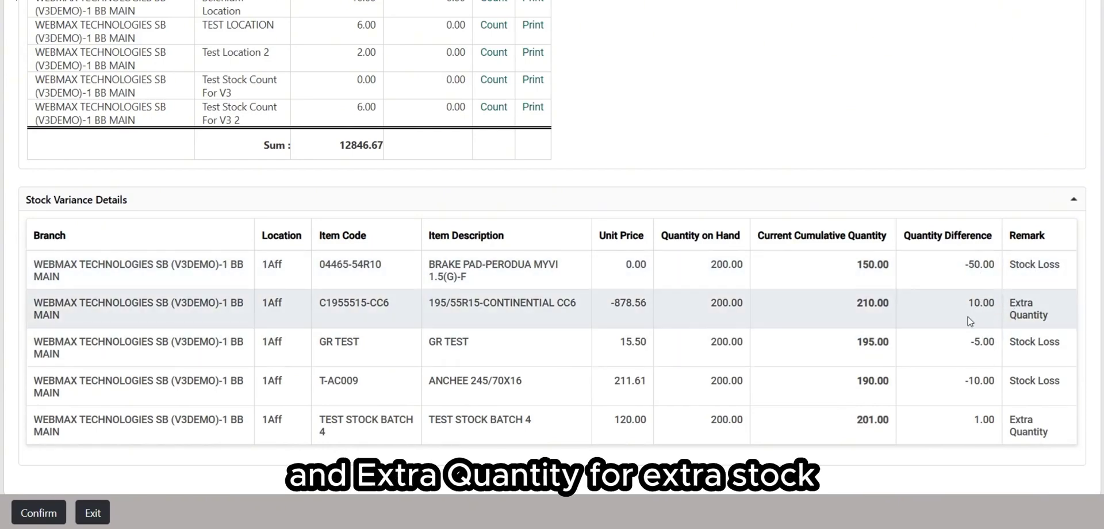
scroll(971, 322, "down", 1)
scroll(738, 285, "up", 15)
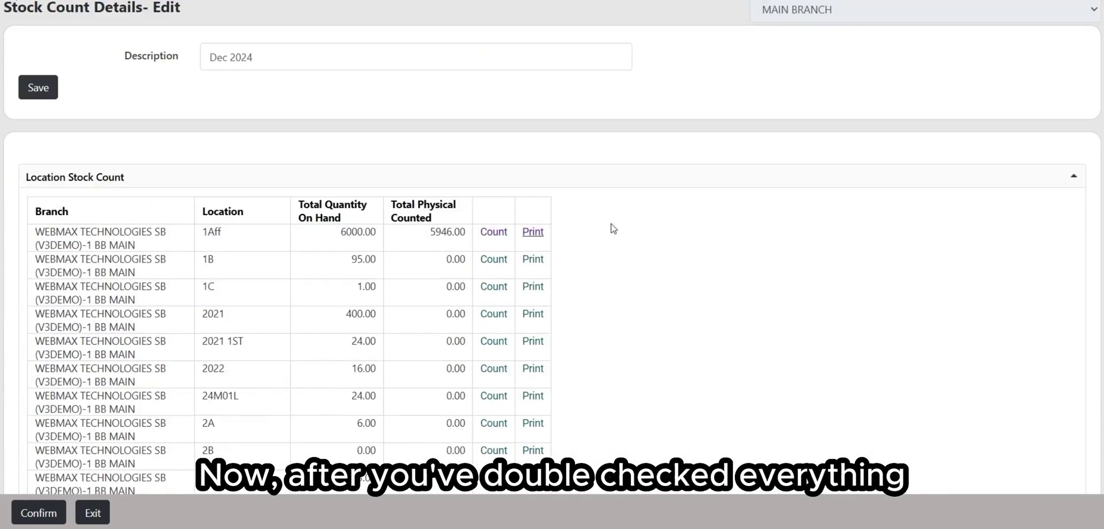
scroll(613, 229, "down", 15)
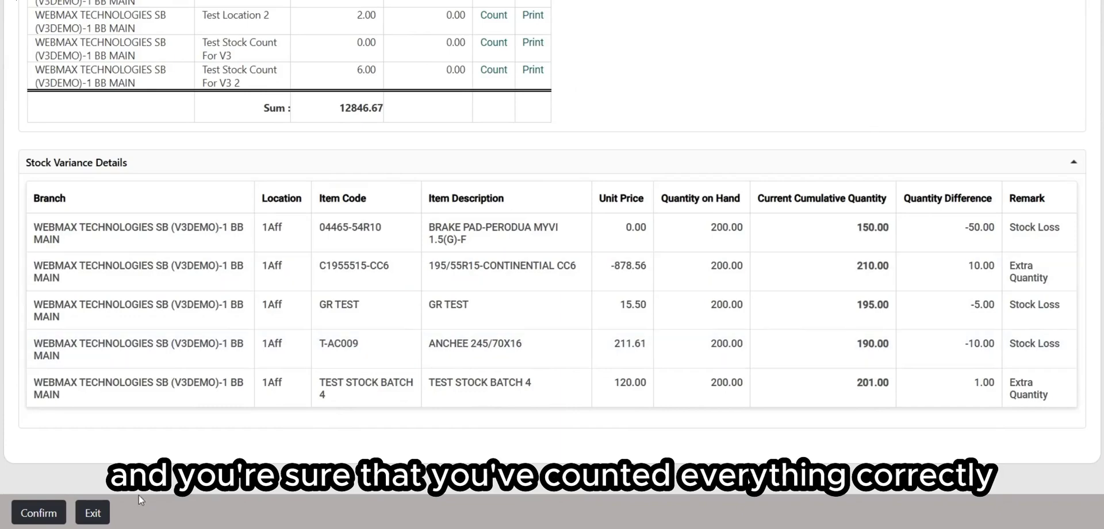
left_click(36, 511)
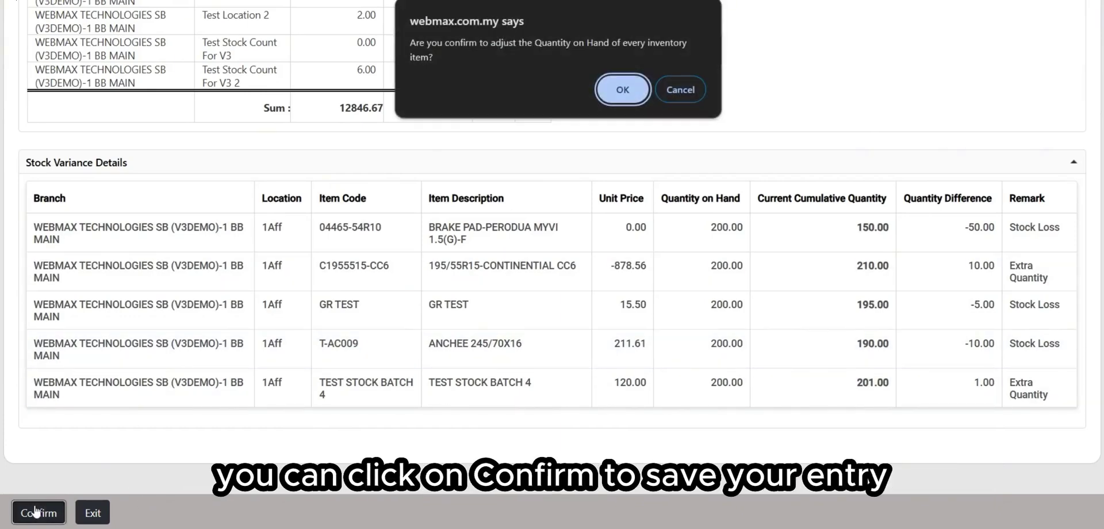
left_click(617, 99)
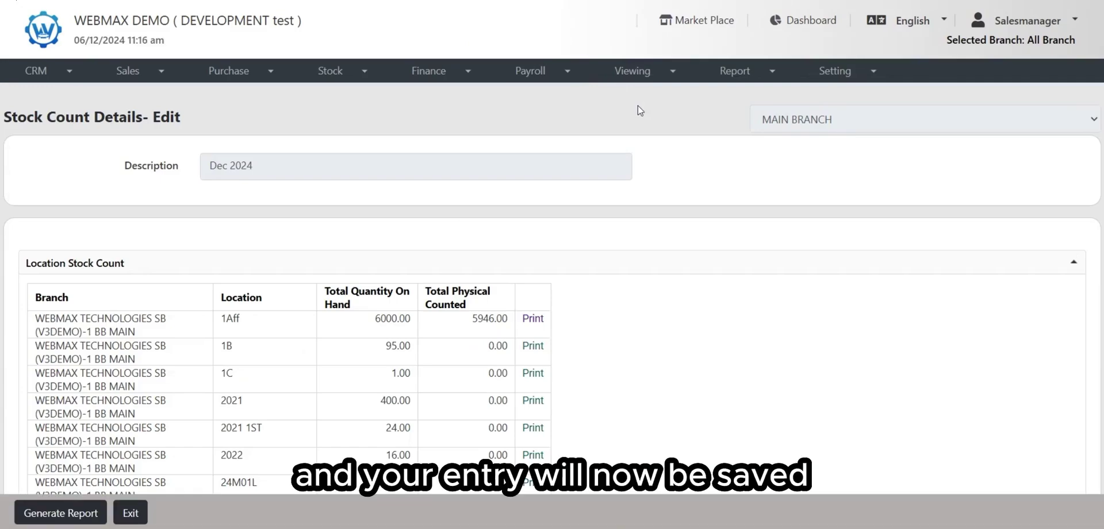
Step: Examine the confirmed stock count's location table, stock variance details and embedded Stock Count Report
scroll(637, 105, "down", 20)
scroll(599, 217, "up", 7)
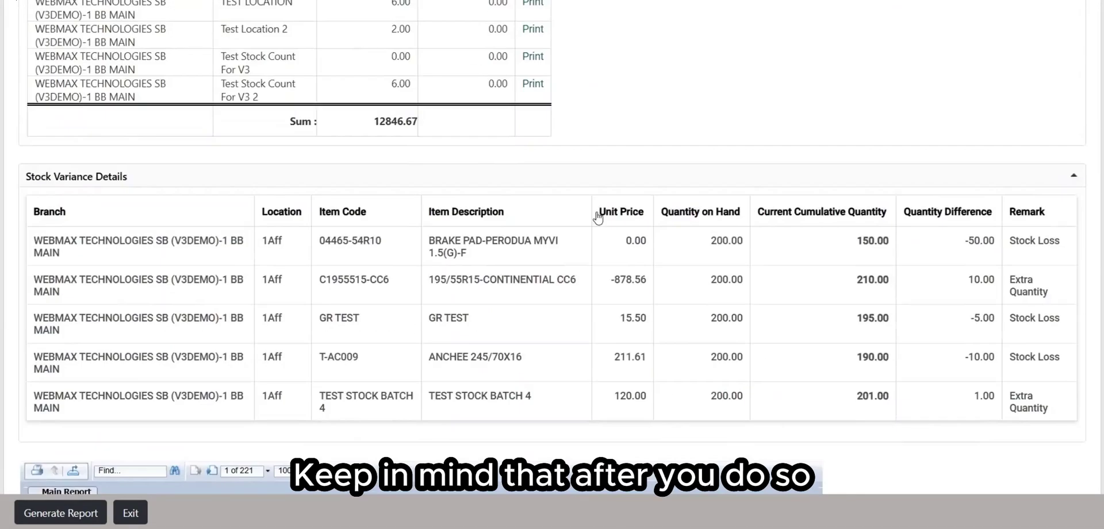
scroll(598, 217, "up", 15)
scroll(688, 279, "down", 2)
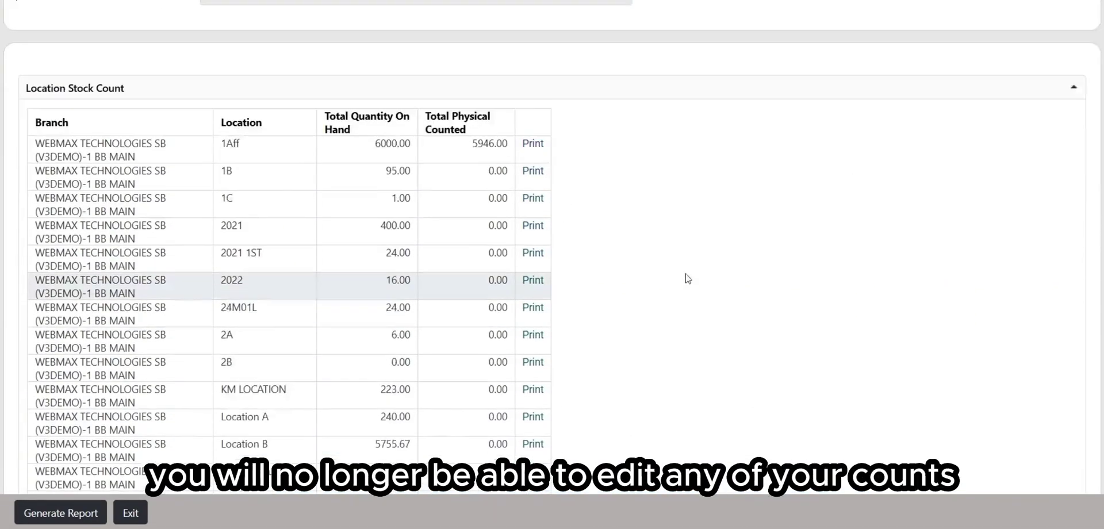
scroll(485, 185, "down", 2)
scroll(476, 256, "up", 2)
scroll(555, 210, "down", 2)
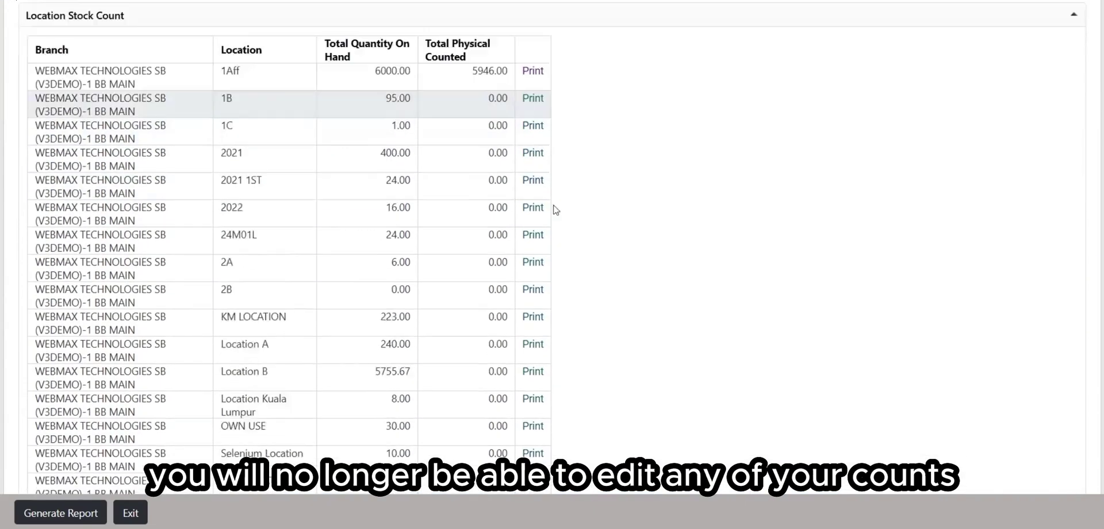
scroll(576, 216, "down", 9)
scroll(621, 351, "down", 1)
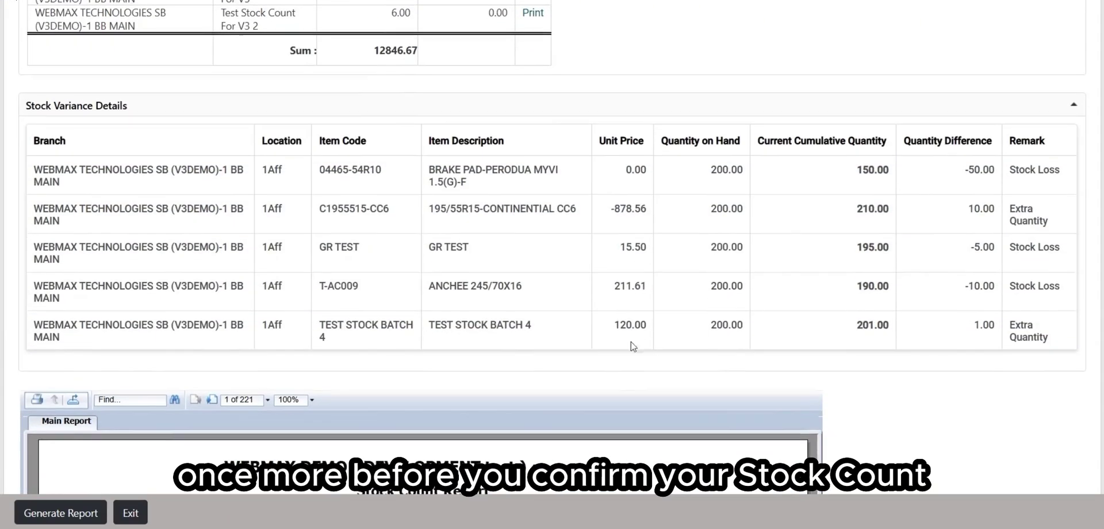
scroll(131, 440, "down", 3)
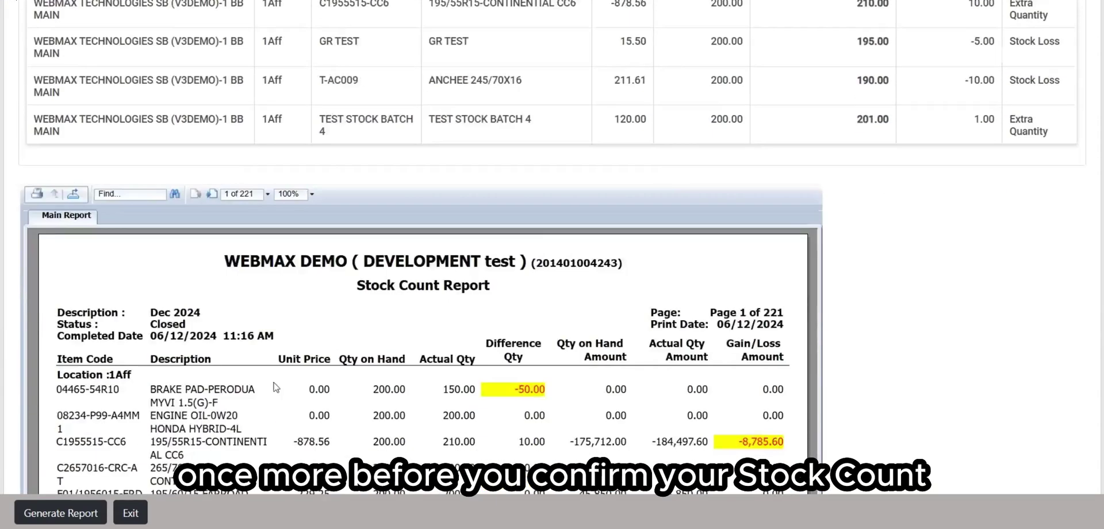
scroll(275, 388, "down", 6)
scroll(517, 310, "up", 10)
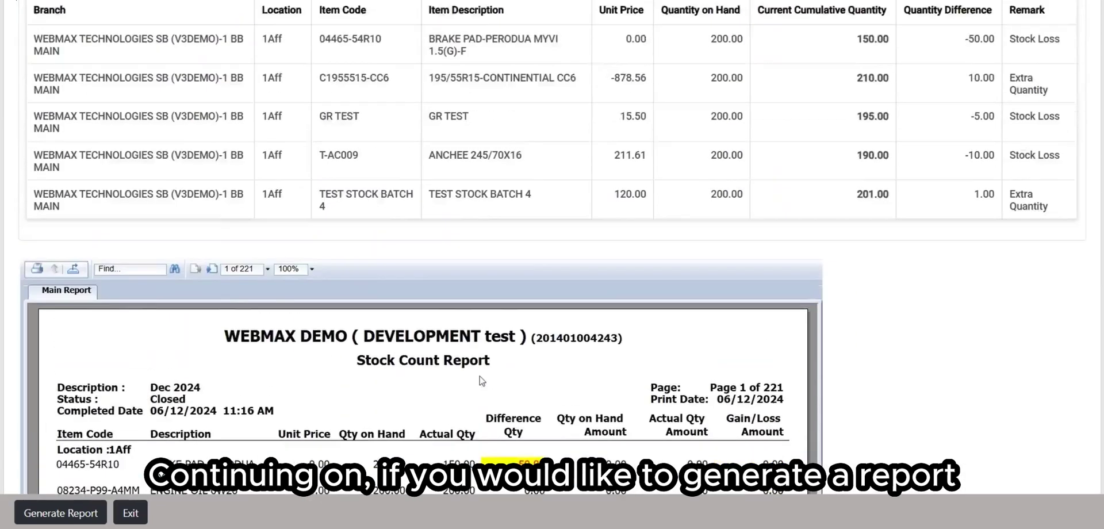
scroll(398, 230, "up", 3)
scroll(398, 230, "up", 1)
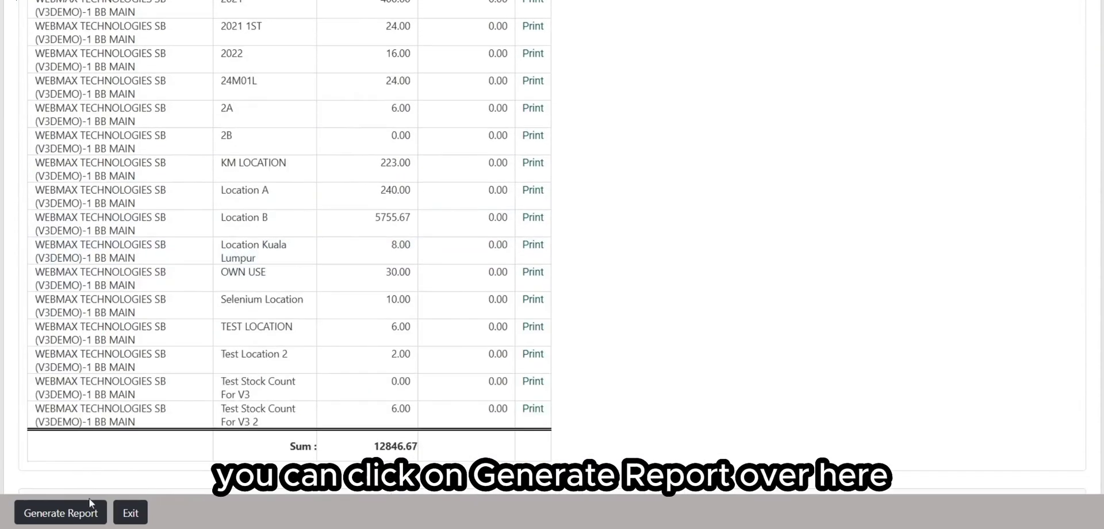
Step: Generate the Stock Count Report for the Dec 2024 stock count
left_click(90, 518)
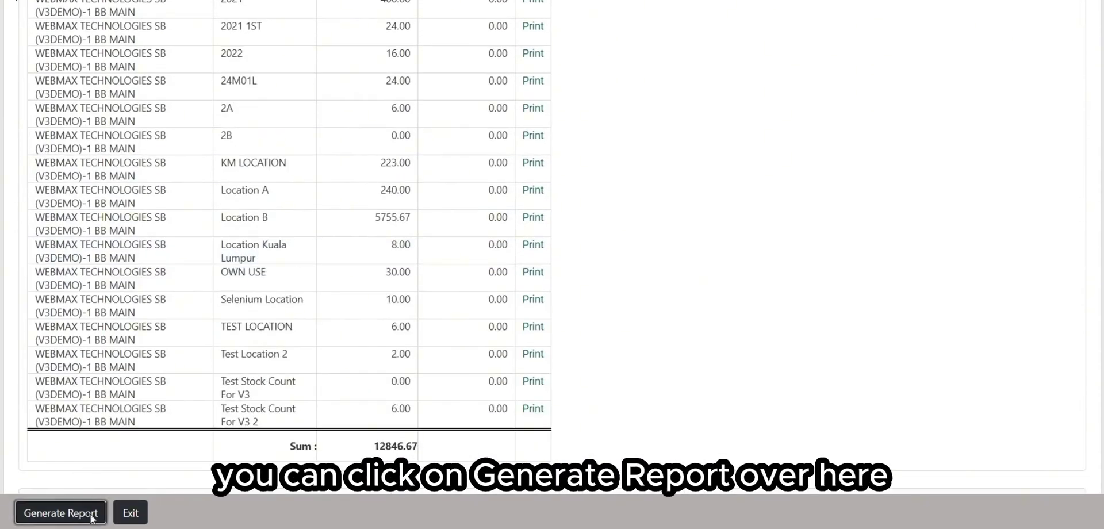
scroll(276, 322, "down", 10)
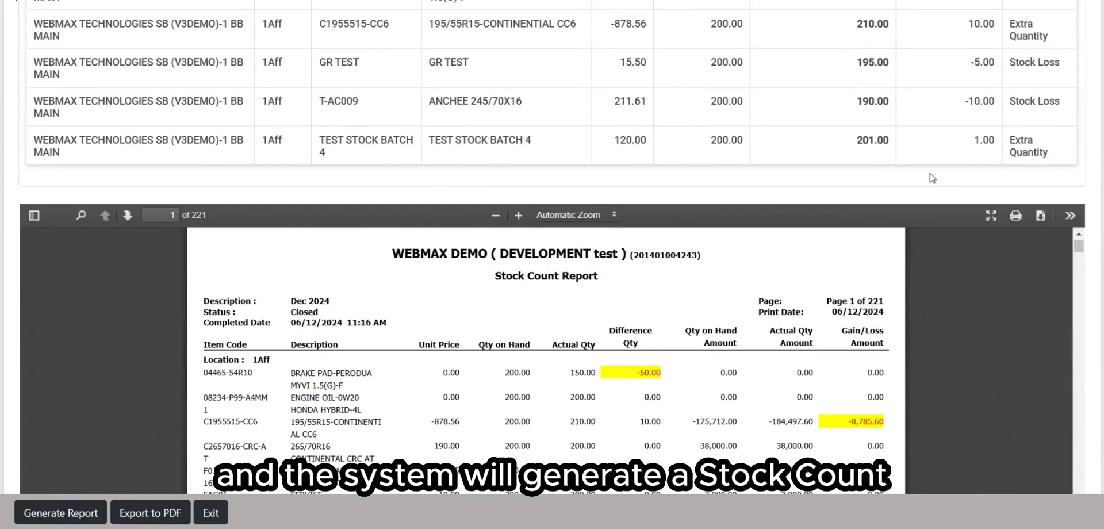
scroll(615, 128, "down", 5)
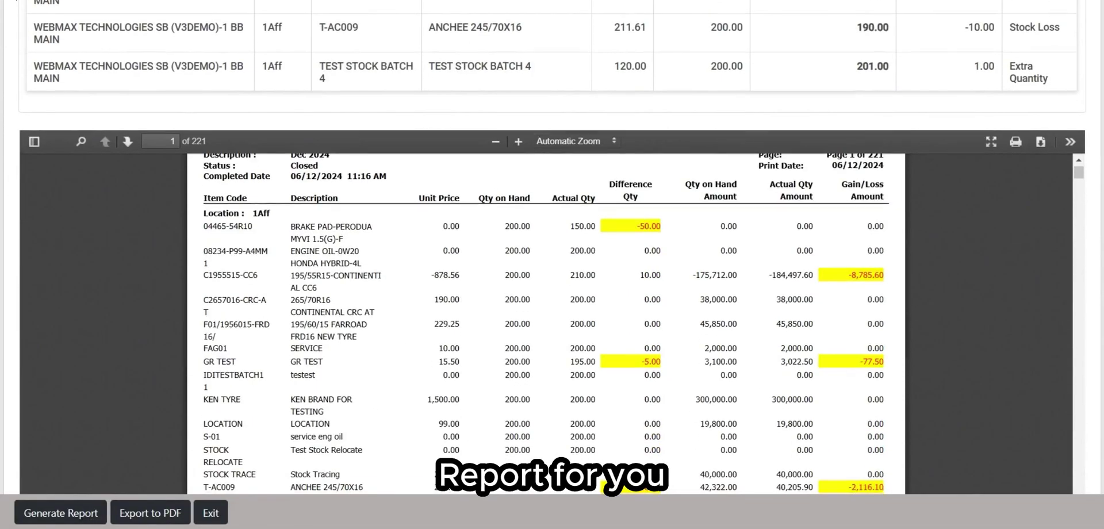
Step: Examine the generated report's columns, from Unit Price and Actual Qty to Gain/Loss Amount
scroll(653, 194, "up", 2)
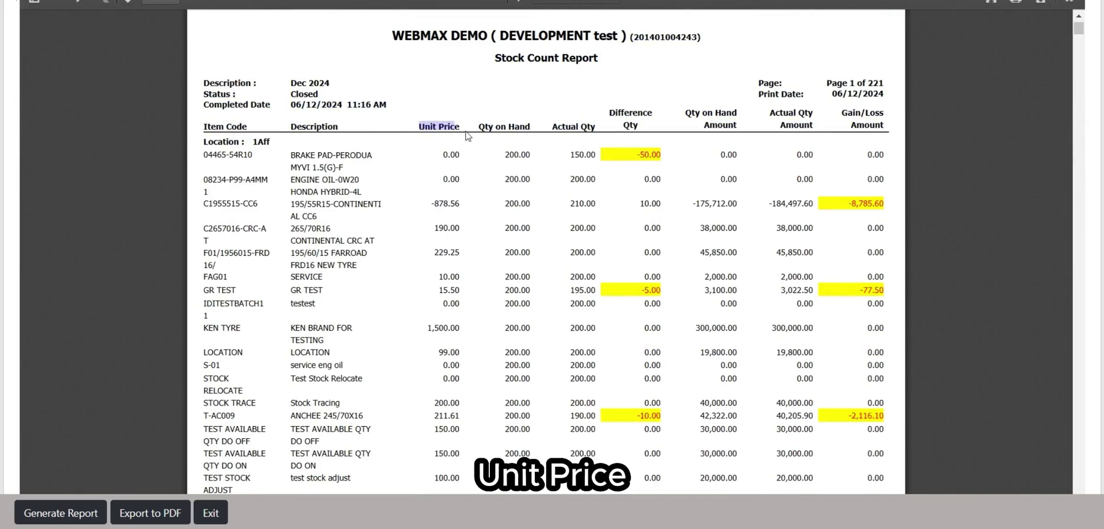
left_click_drag(561, 127, 625, 311)
left_click_drag(696, 112, 717, 112)
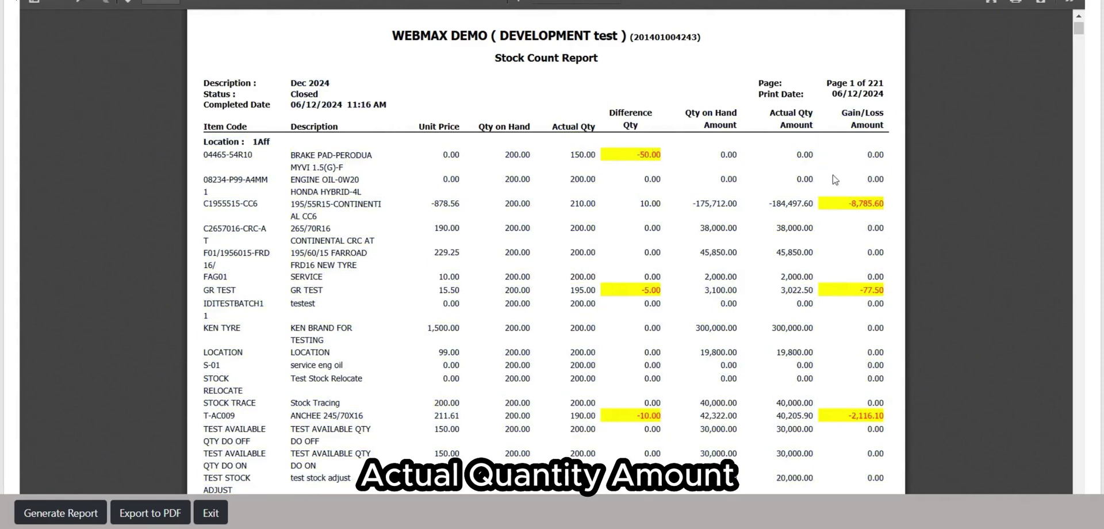
left_click_drag(848, 113, 895, 137)
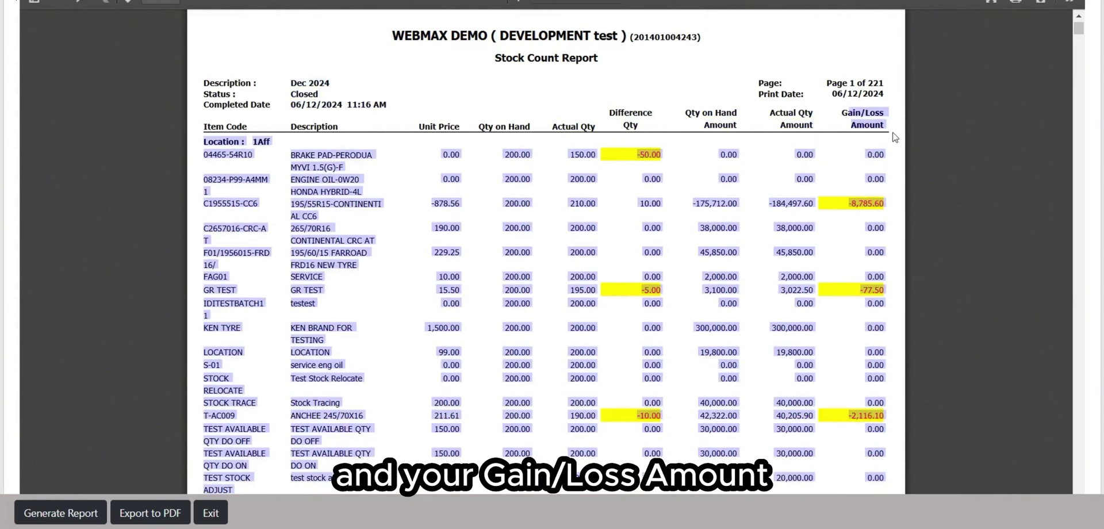
left_click(890, 183)
Step: Export the Stock Count Report to PDF and look through its first pages
scroll(691, 175, "down", 8)
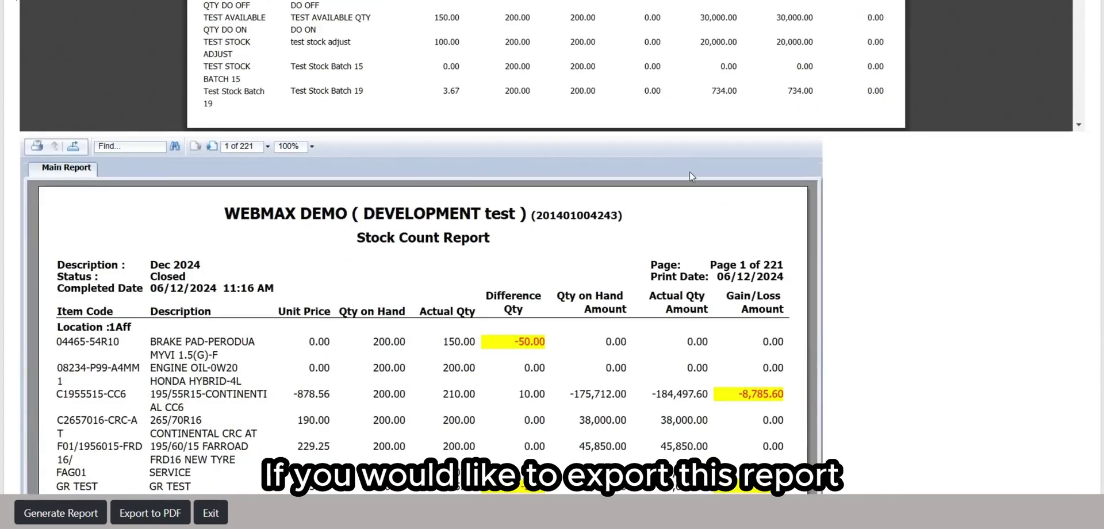
scroll(689, 171, "up", 8)
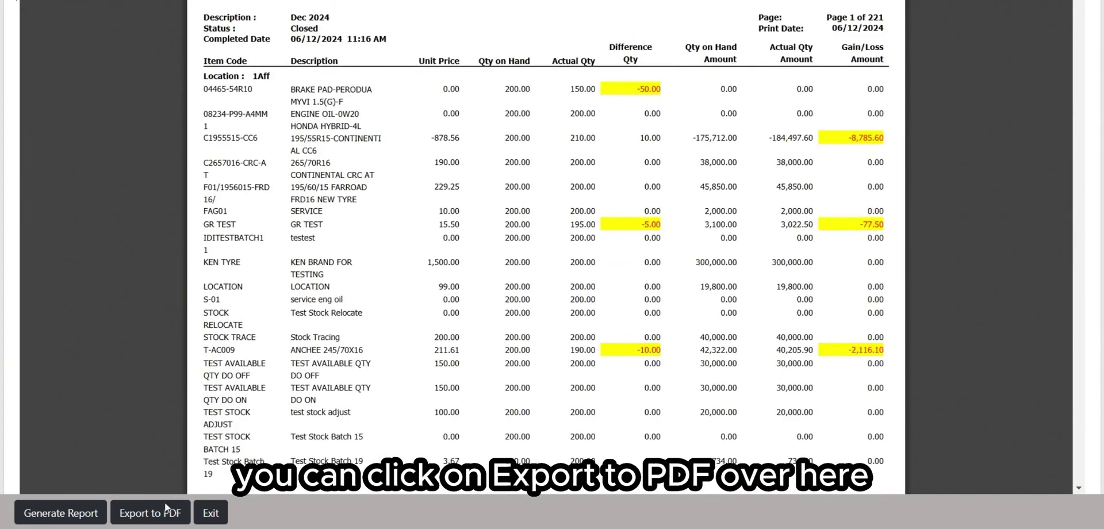
left_click(174, 514)
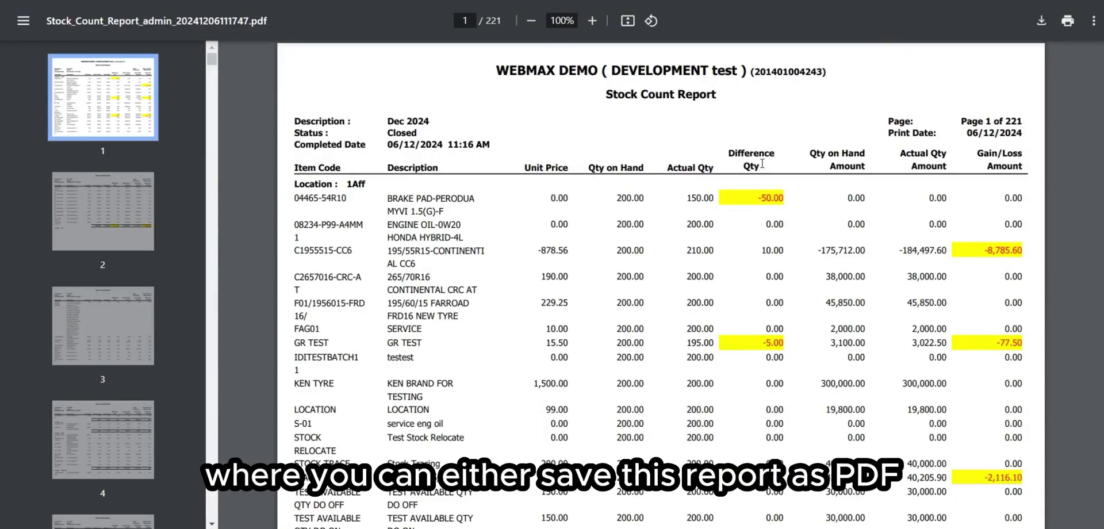
scroll(805, 225, "down", 4)
scroll(819, 247, "down", 4)
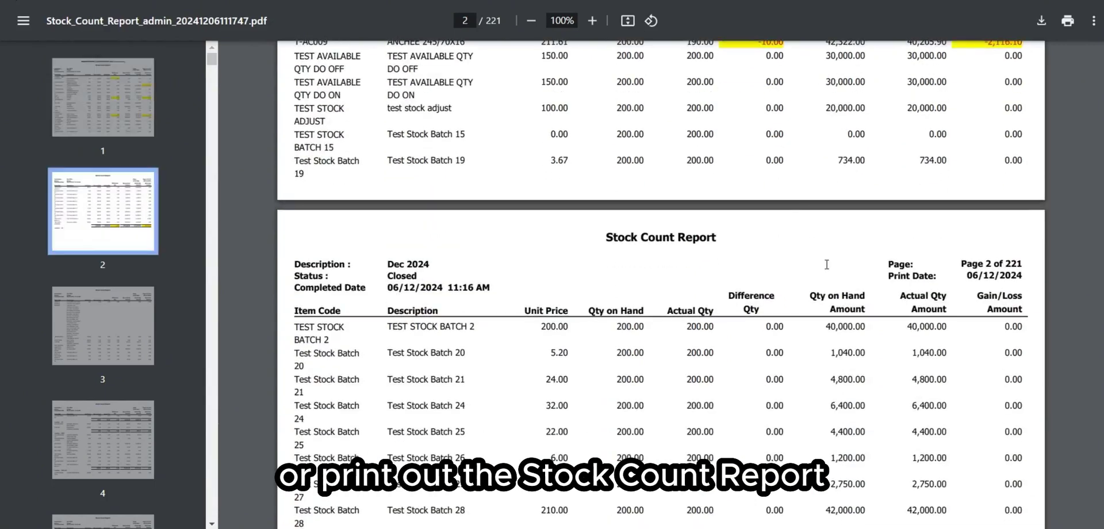
scroll(827, 265, "down", 5)
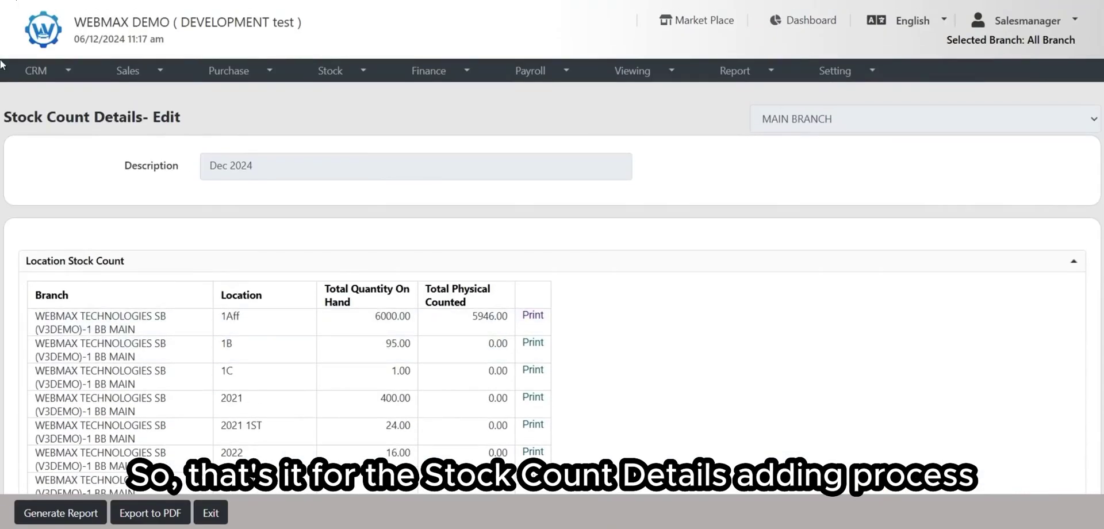
Step: Look through the Dec 2024 Stock Count Report and return to the stock count list
scroll(676, 267, "down", 20)
scroll(596, 96, "down", 20)
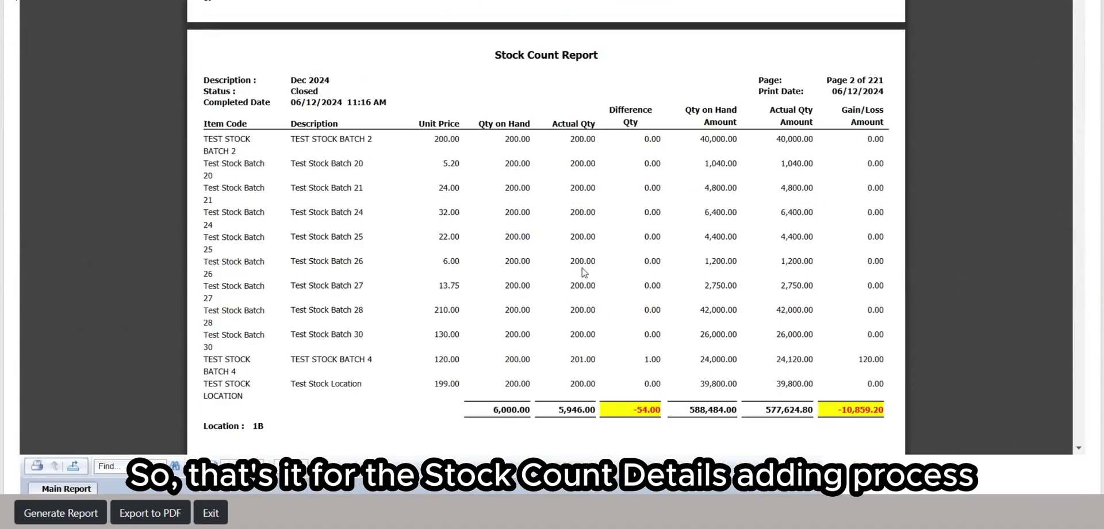
left_click(223, 519)
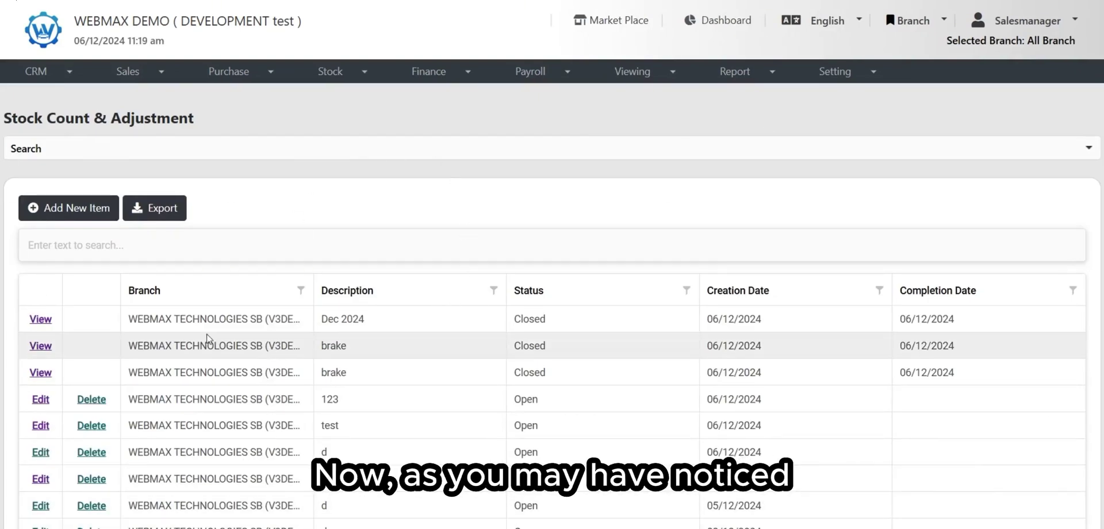
Step: Open a stock count with Open status, review its location counts and variance details, and return to the list
scroll(225, 370, "down", 1)
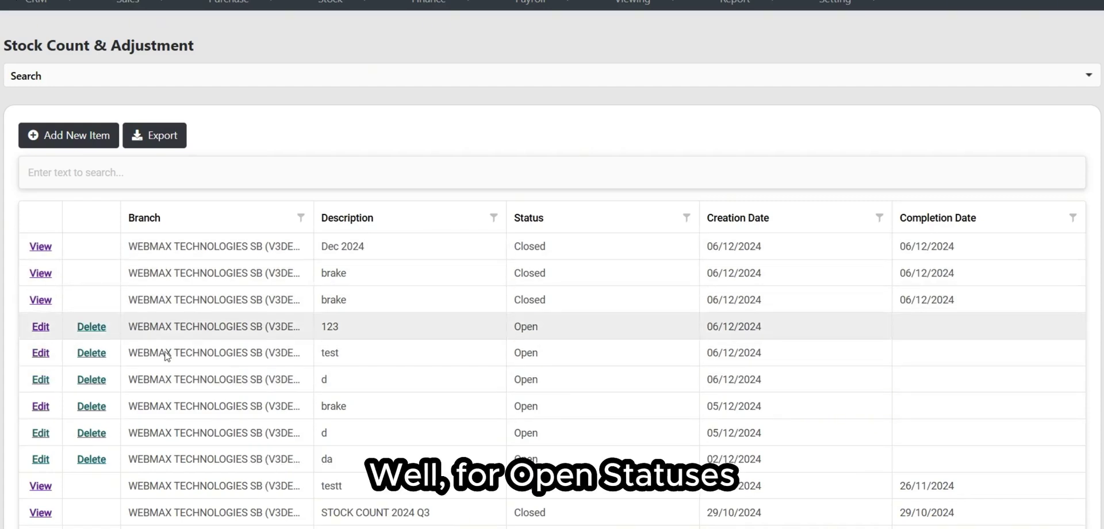
left_click(46, 358)
scroll(212, 375, "down", 3)
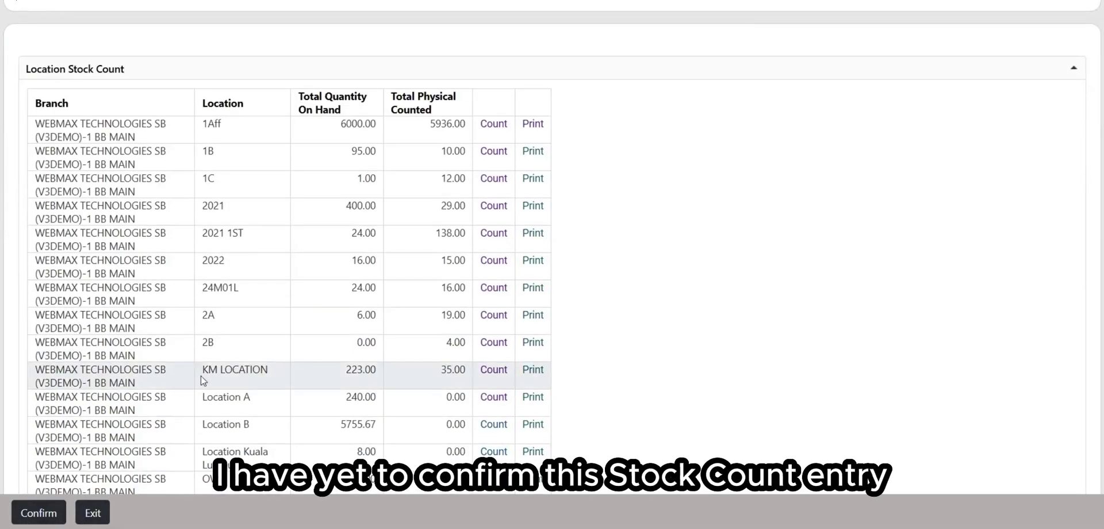
scroll(195, 288, "up", 4)
scroll(380, 256, "down", 20)
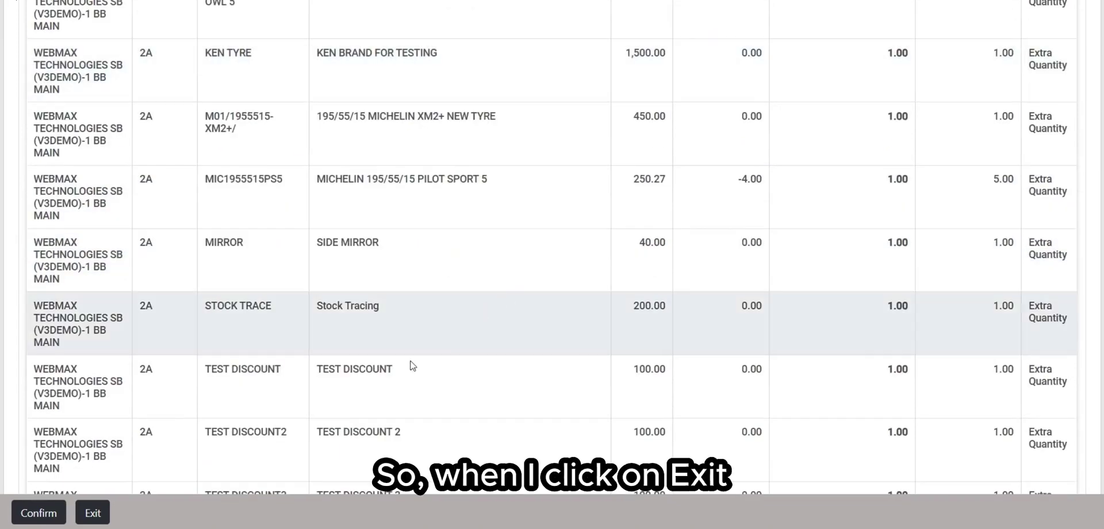
left_click(92, 512)
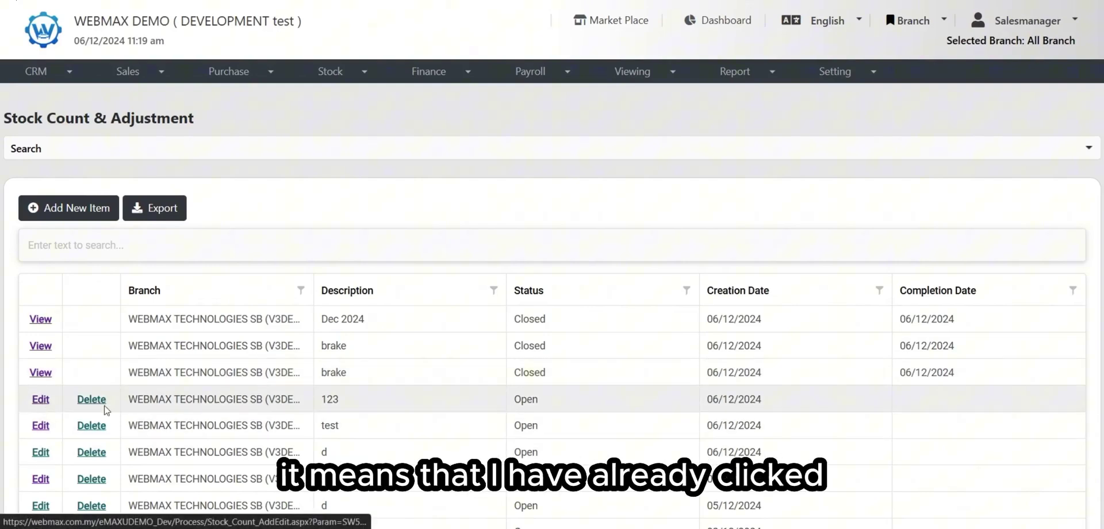
Step: Open stock count 123 for editing, request its confirmation, cancel the quantity adjustment and go back to the list
left_click(41, 401)
scroll(28, 498, "down", 4)
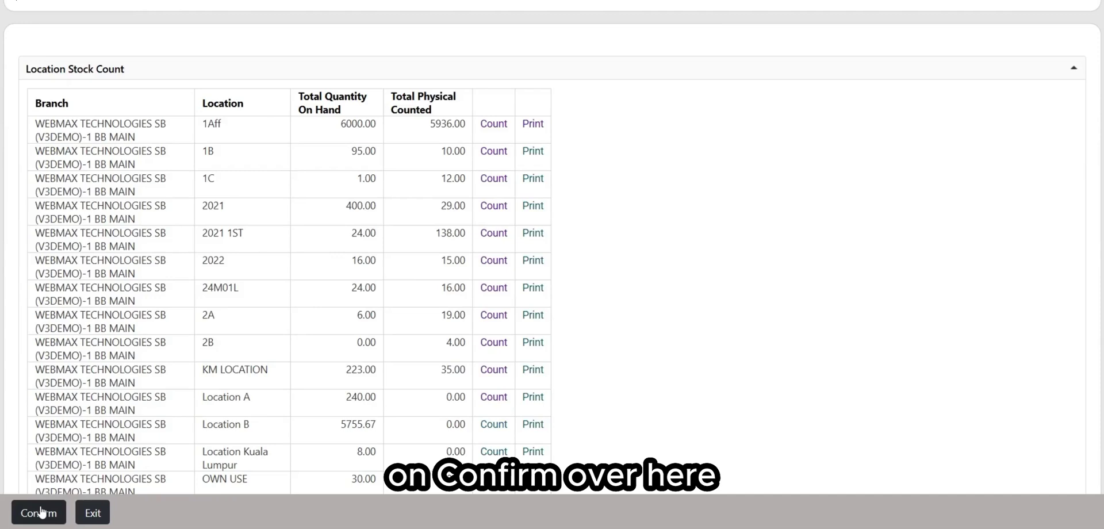
left_click(42, 512)
left_click_drag(410, 42, 655, 62)
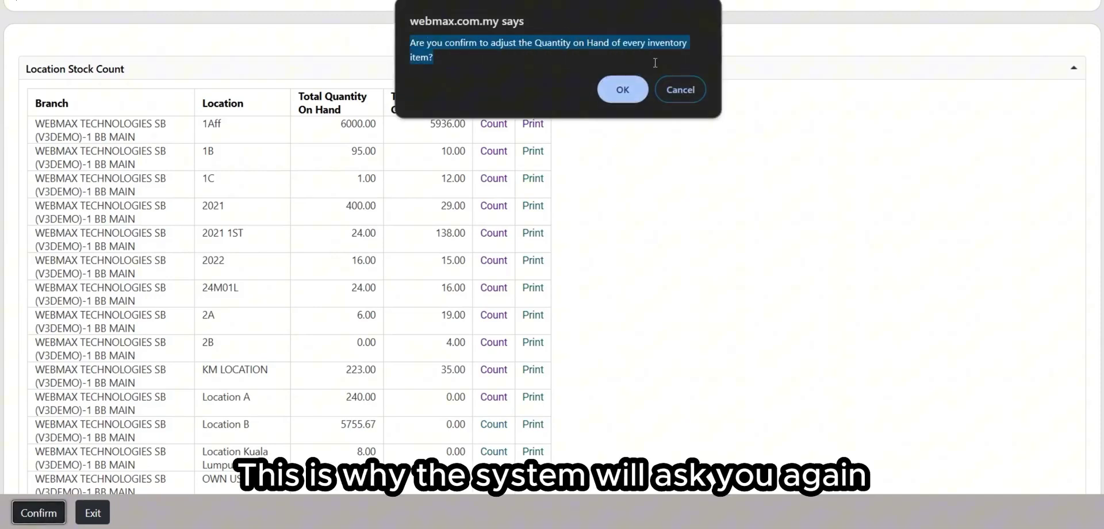
left_click(654, 63)
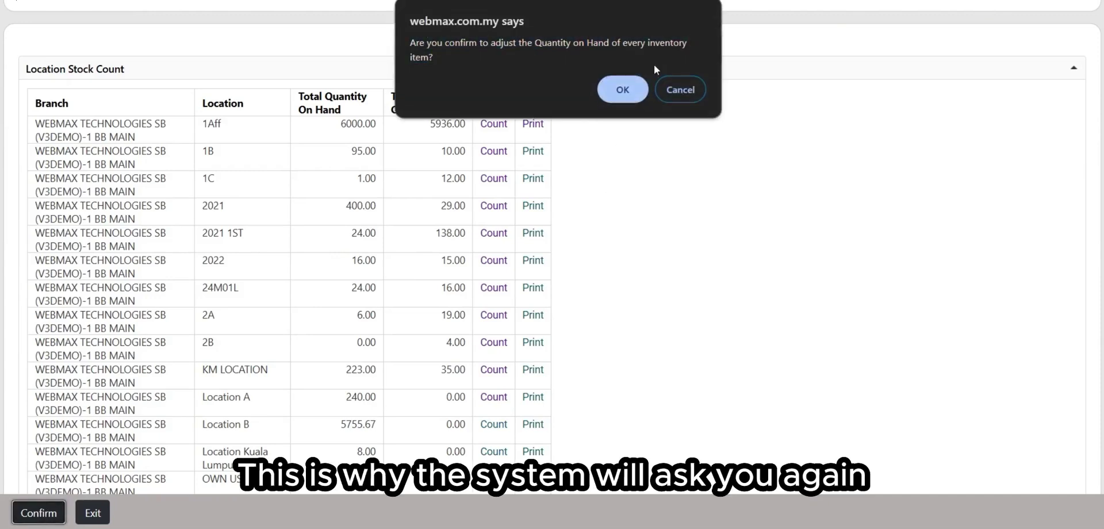
left_click(692, 87)
left_click(92, 513)
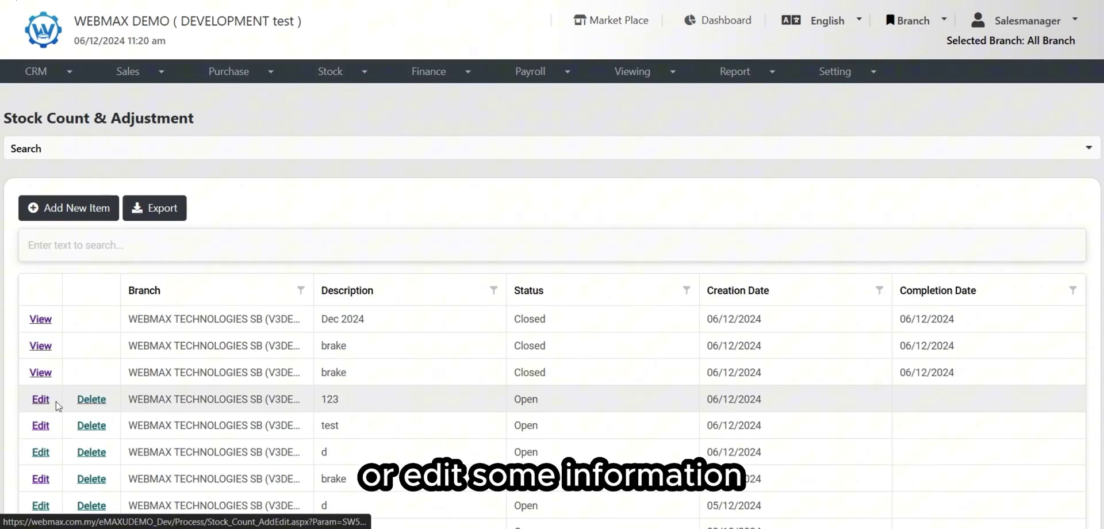
Step: Reopen stock count 123, review its location counts and editable description, and exit without saving
left_click(40, 403)
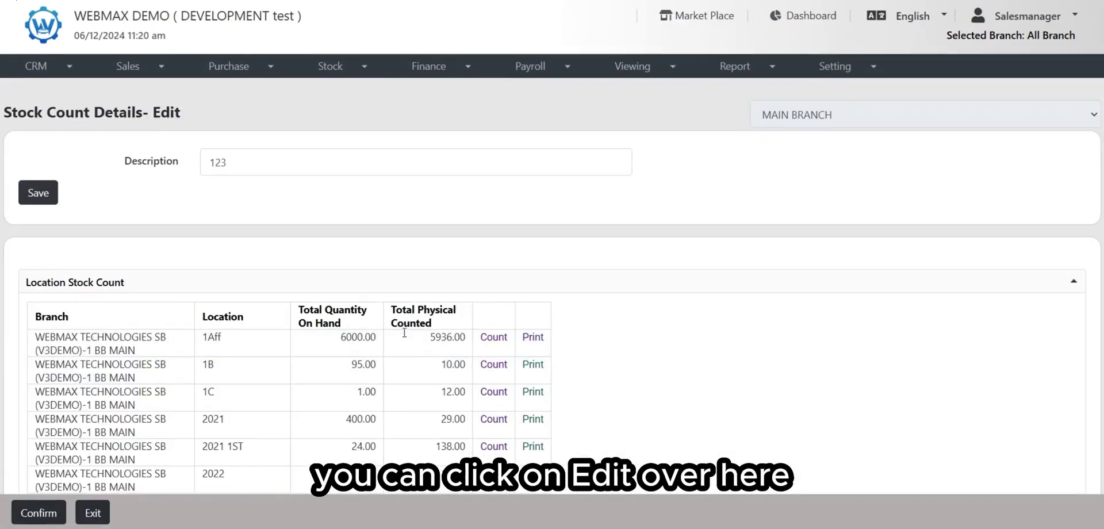
scroll(404, 333, "down", 4)
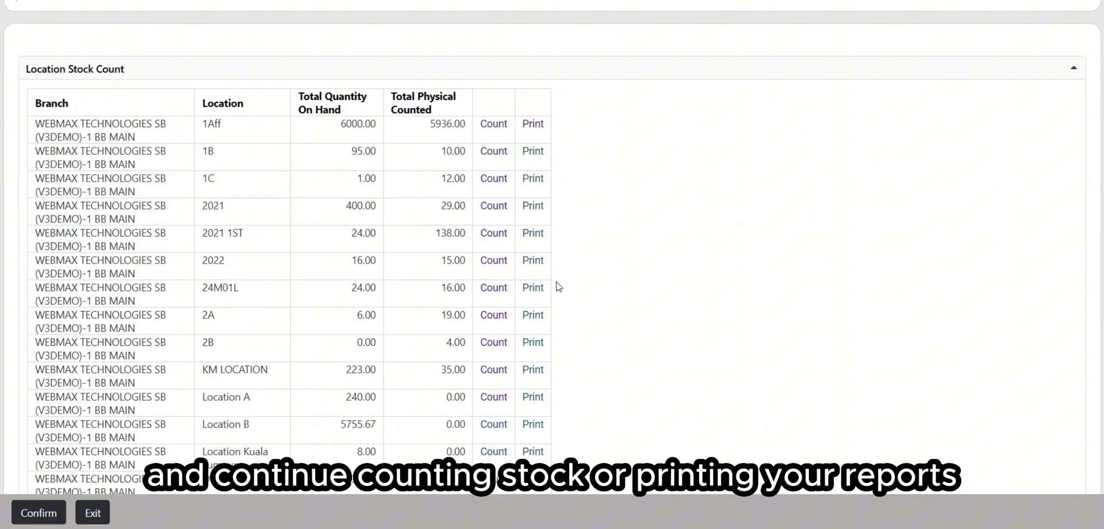
scroll(614, 271, "up", 4)
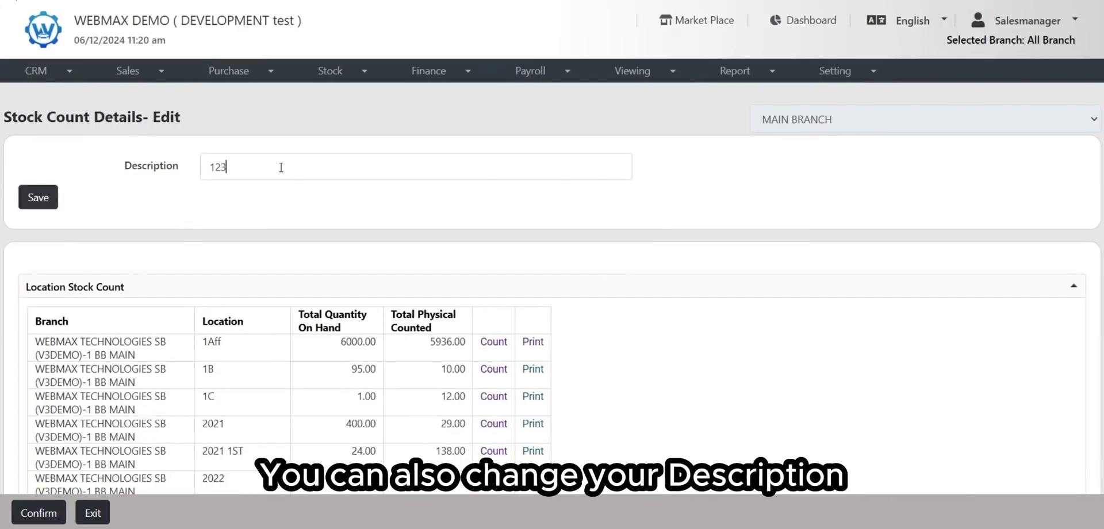
left_click(311, 168)
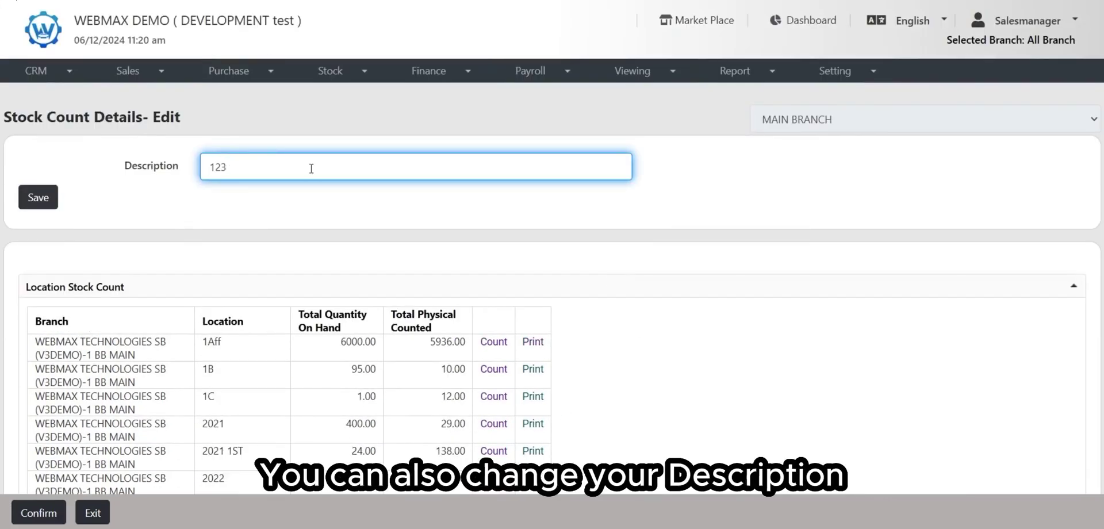
left_click(97, 191)
left_click_drag(276, 166, 93, 165)
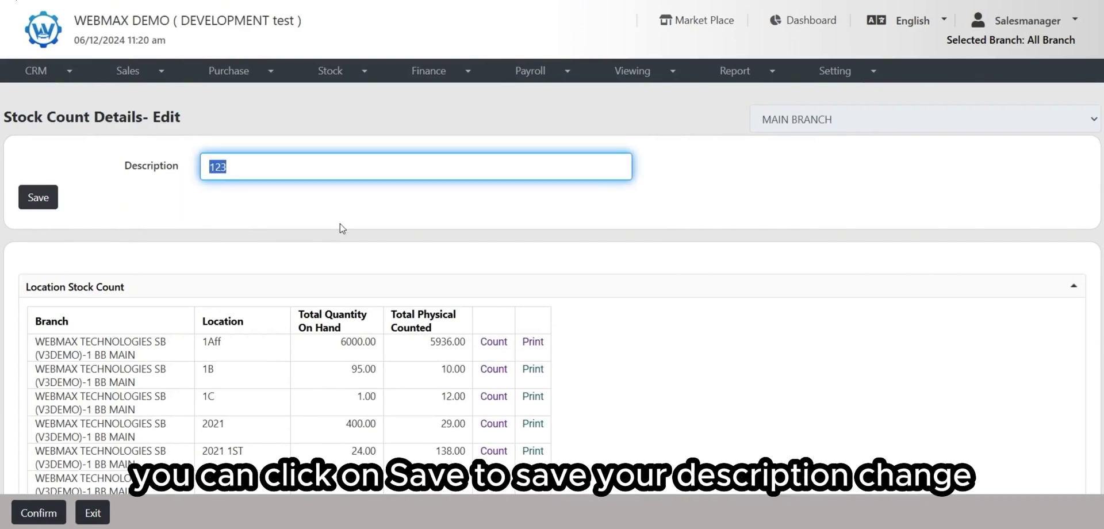
left_click(340, 224)
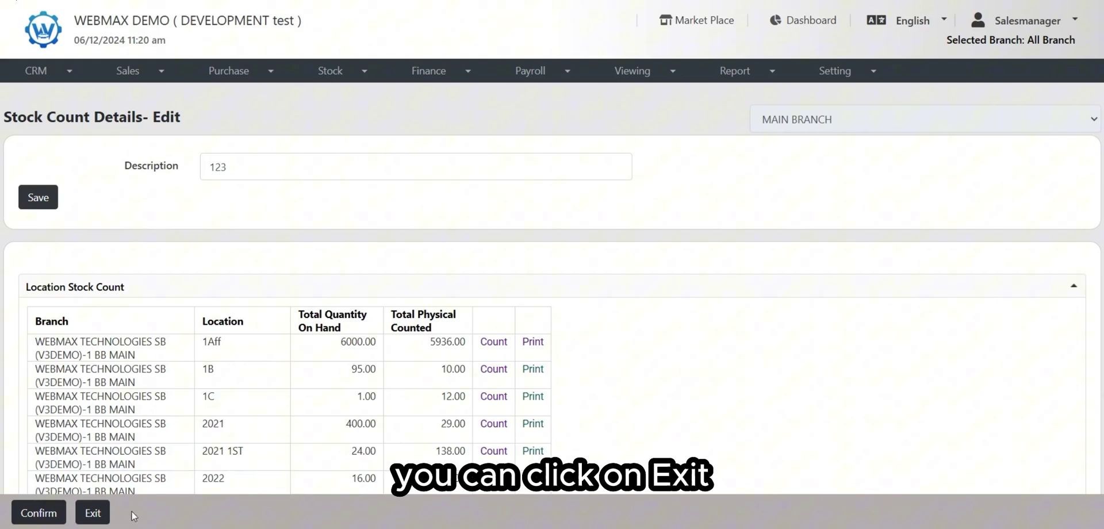
left_click(93, 513)
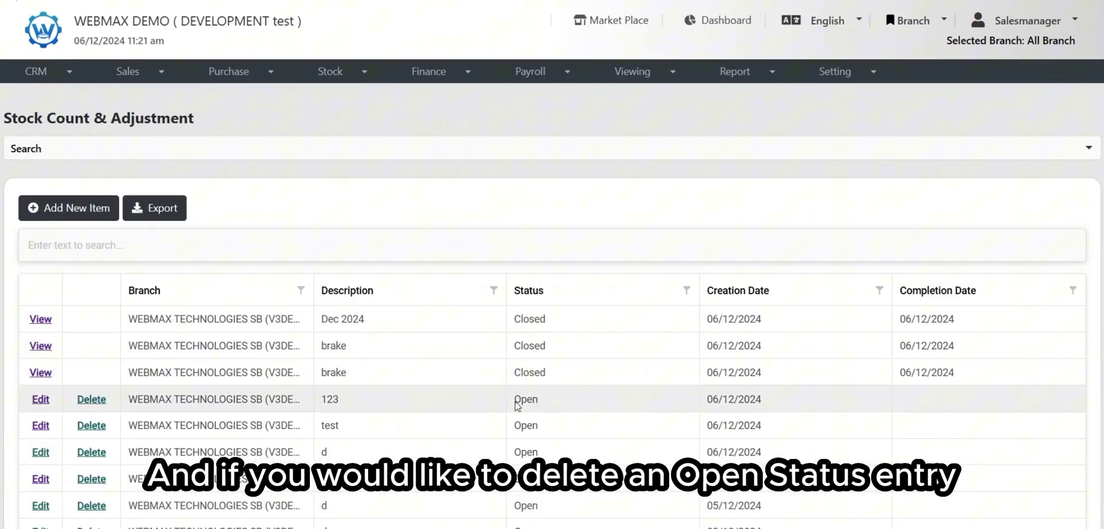
Step: Request deletion of the open stock count 123 and cancel it
left_click(101, 405)
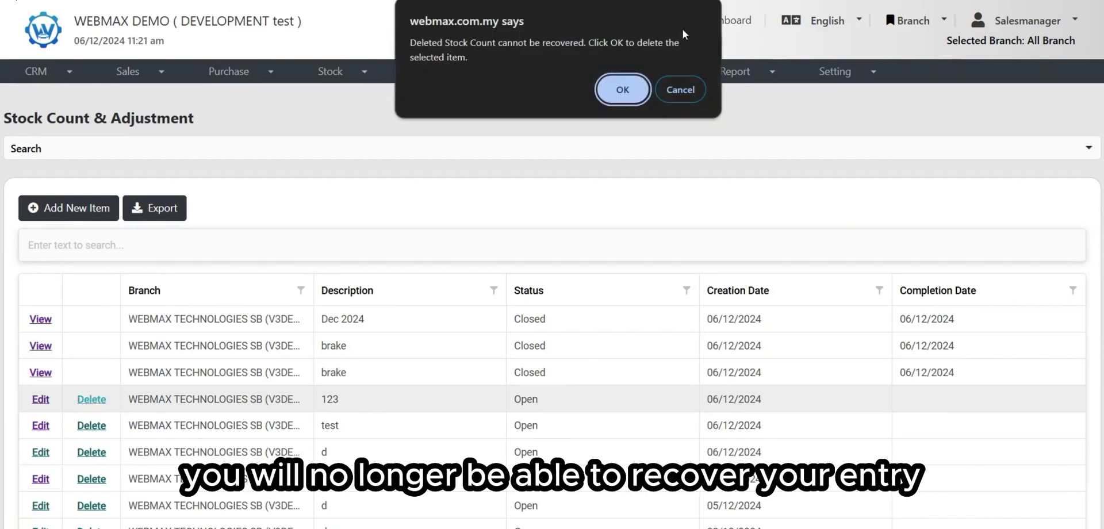
left_click(695, 93)
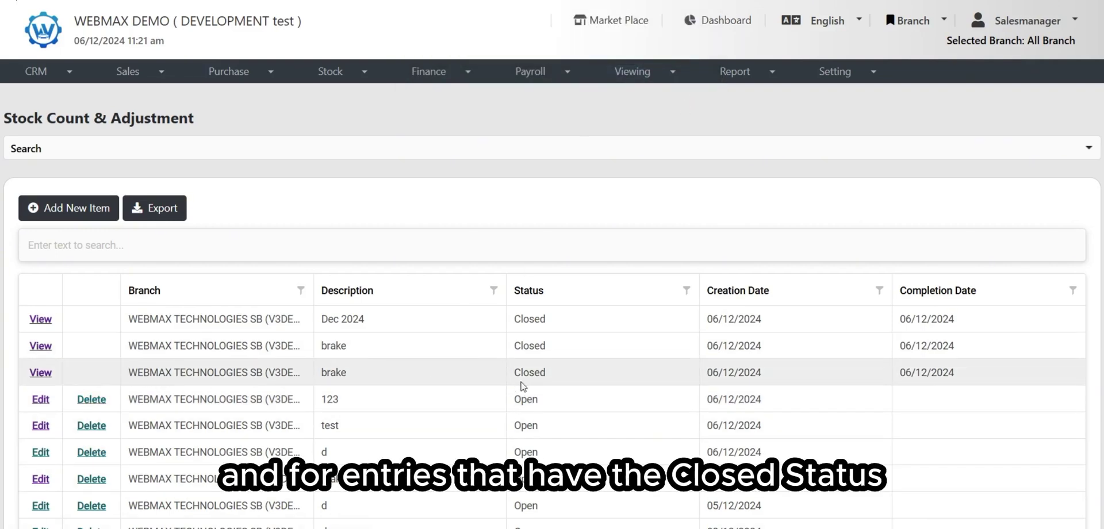
Step: View the second closed "brake" stock count and examine its Location Stock Count table
left_click(45, 376)
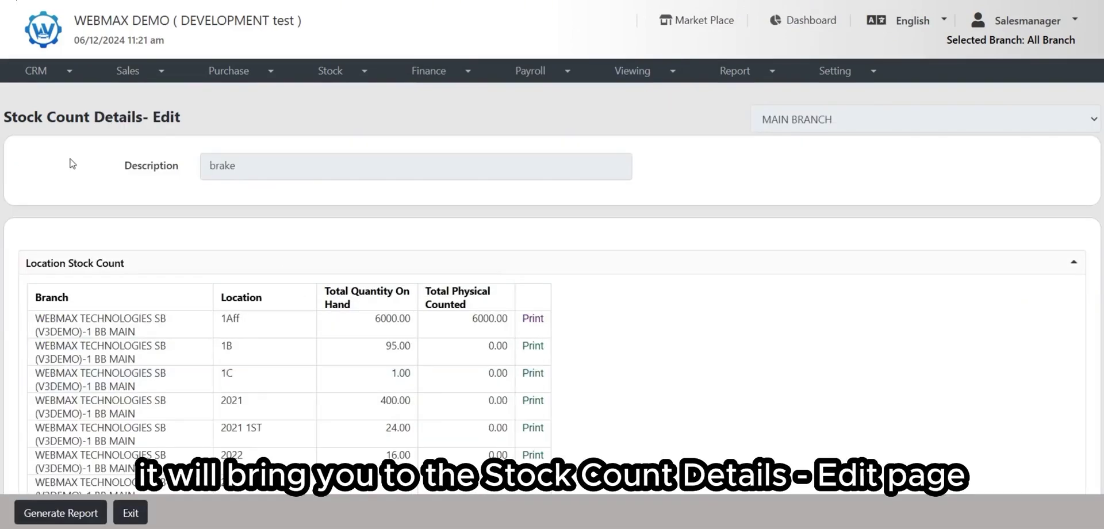
scroll(144, 209, "down", 4)
scroll(144, 208, "up", 4)
left_click_drag(56, 119, 185, 119)
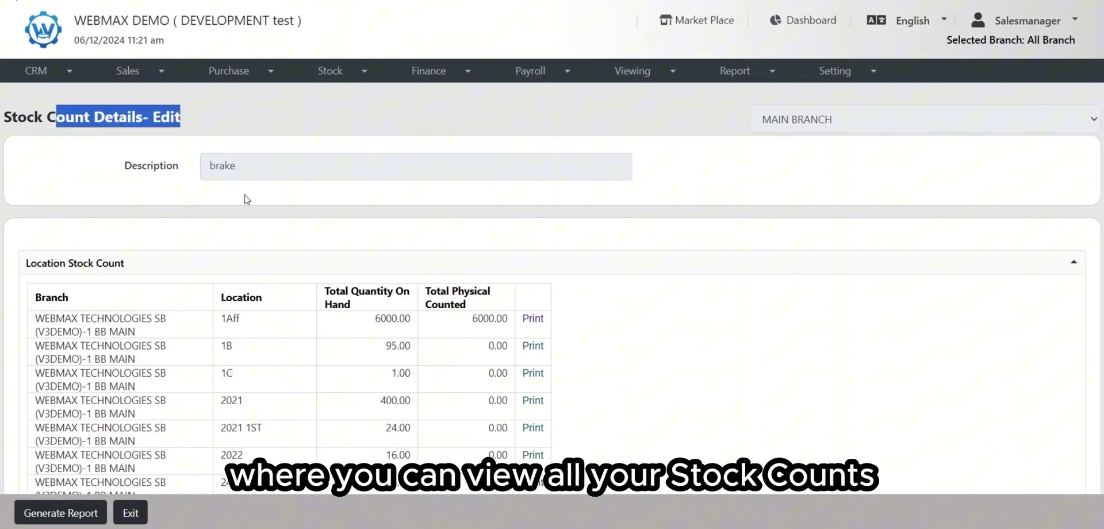
scroll(523, 273, "down", 4)
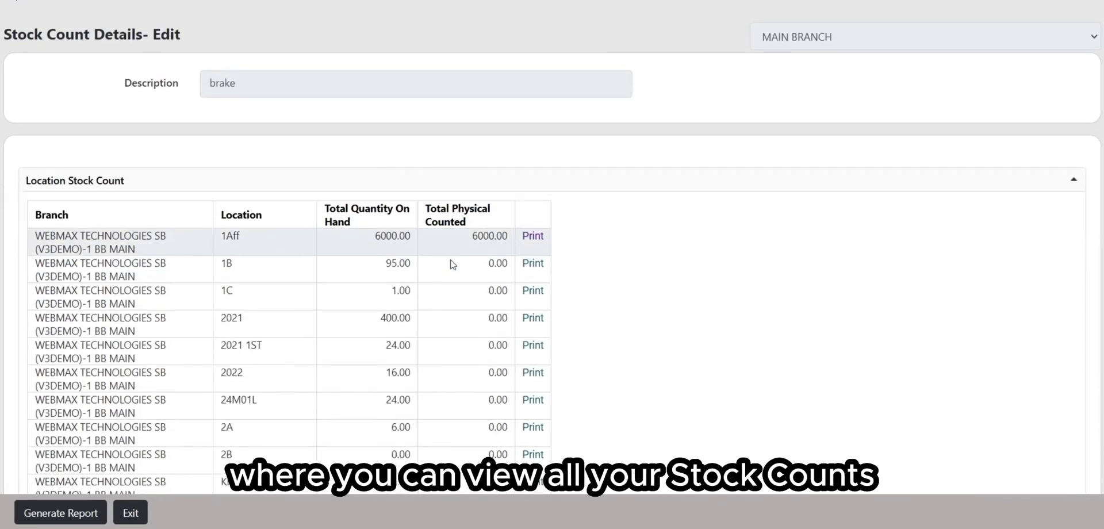
scroll(453, 257, "down", 5)
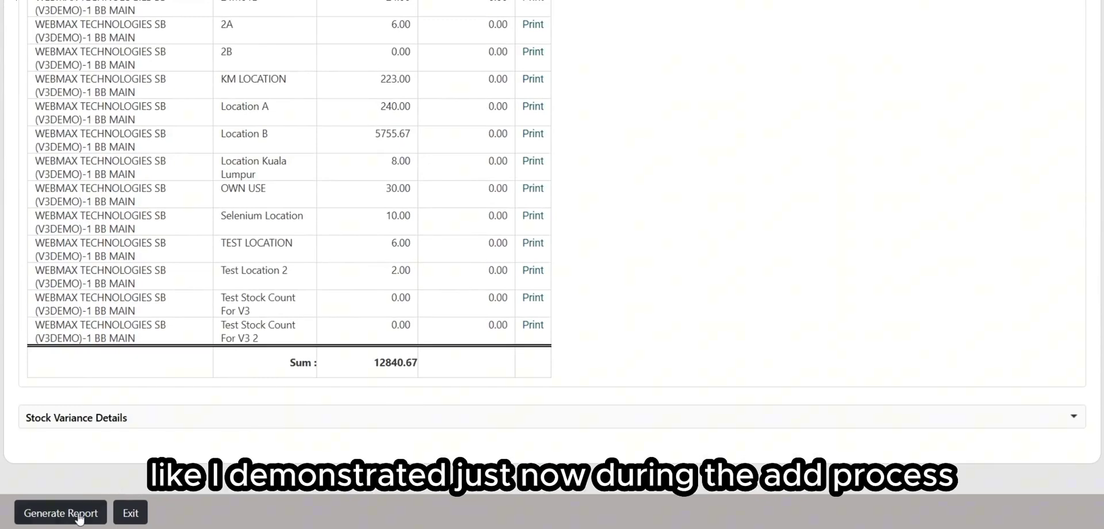
Step: Generate the Stock Count Report for the closed "brake" count, look through it and return to the list
left_click(80, 519)
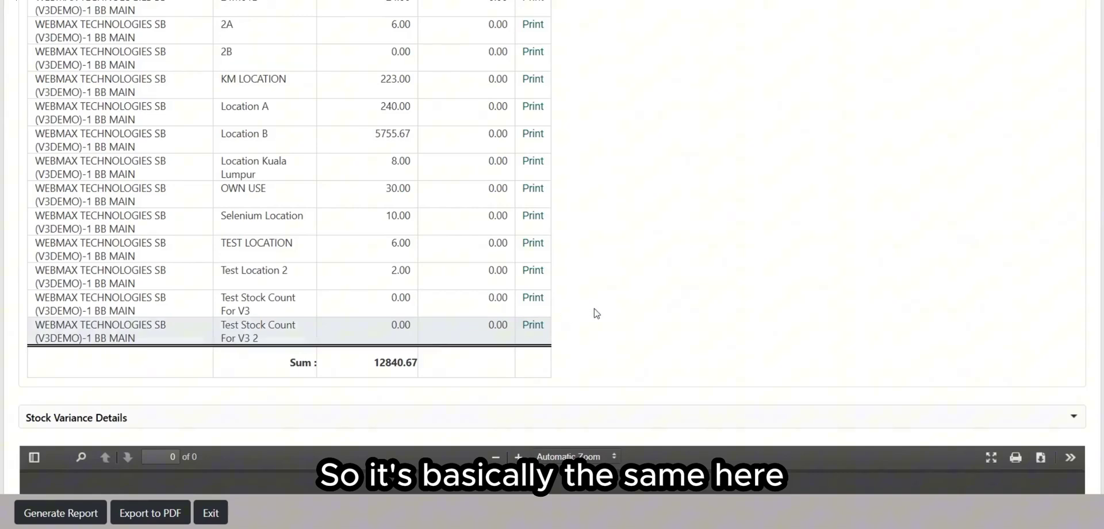
scroll(680, 300, "down", 6)
scroll(426, 332, "down", 2)
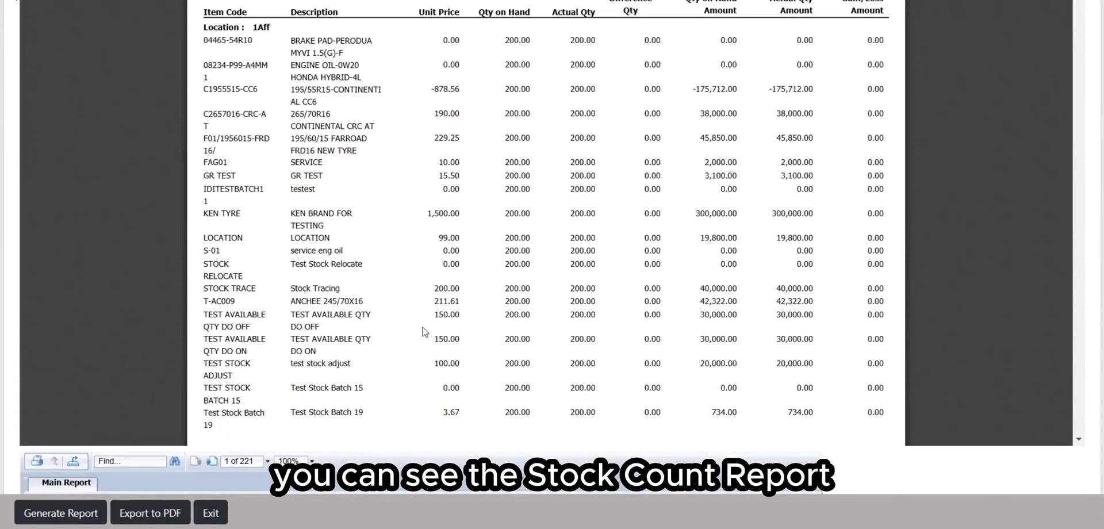
scroll(568, 302, "up", 4)
scroll(384, 273, "down", 3)
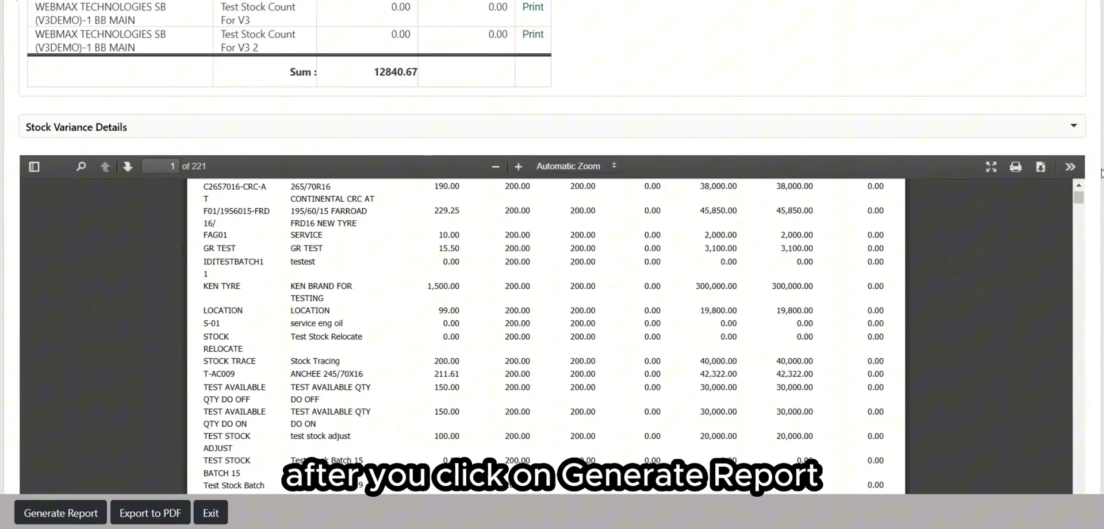
scroll(1101, 173, "down", 4)
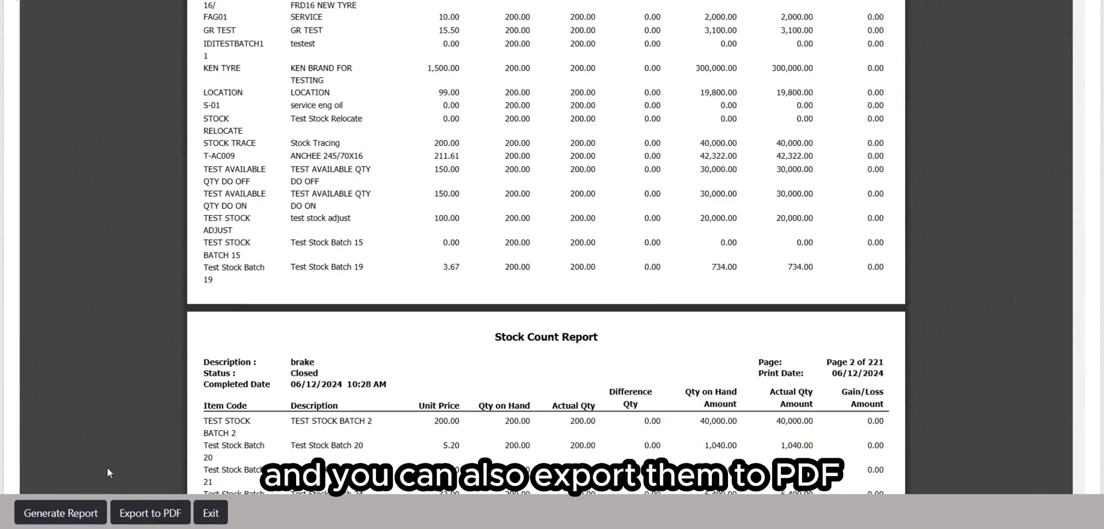
left_click(207, 512)
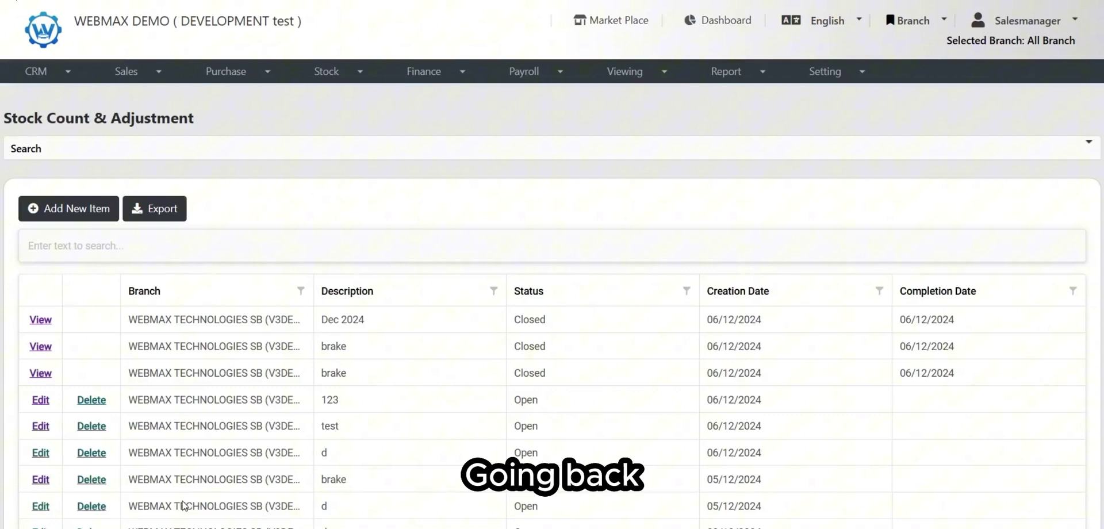
Step: Look through the stock count list and expand the search filters for description, completion date and status
scroll(616, 338, "down", 4)
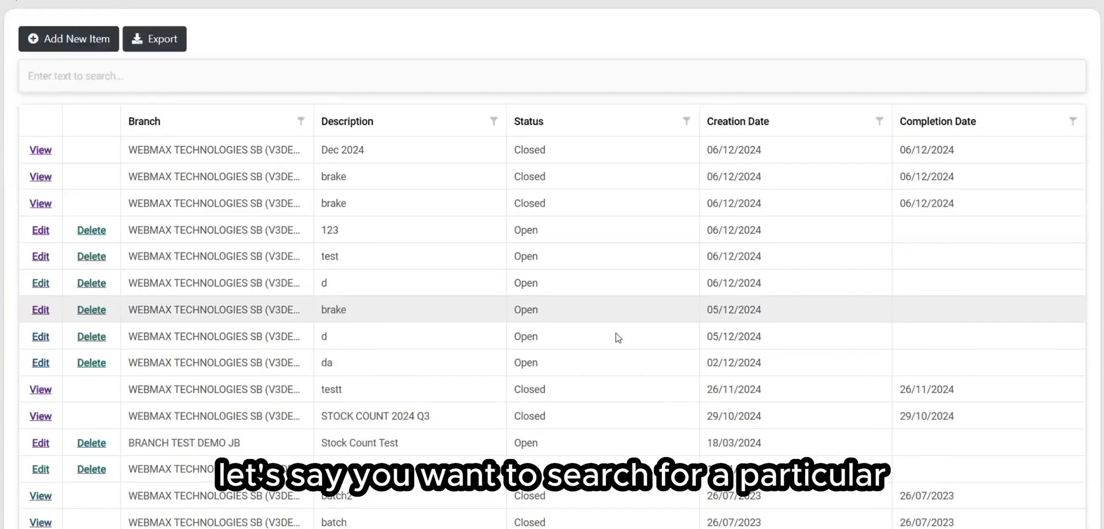
scroll(642, 168, "up", 3)
scroll(505, 372, "down", 5)
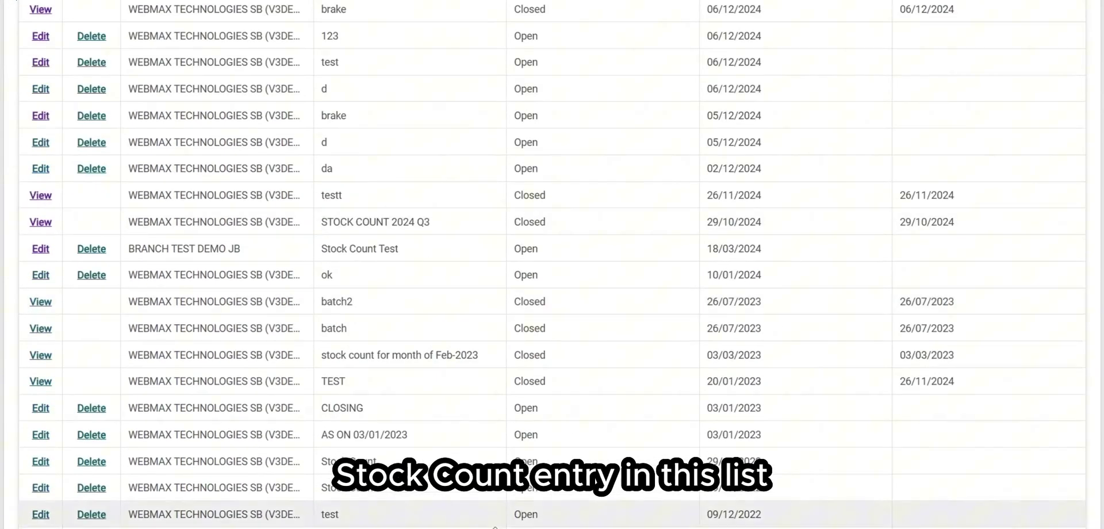
scroll(397, 464, "up", 4)
scroll(383, 401, "down", 4)
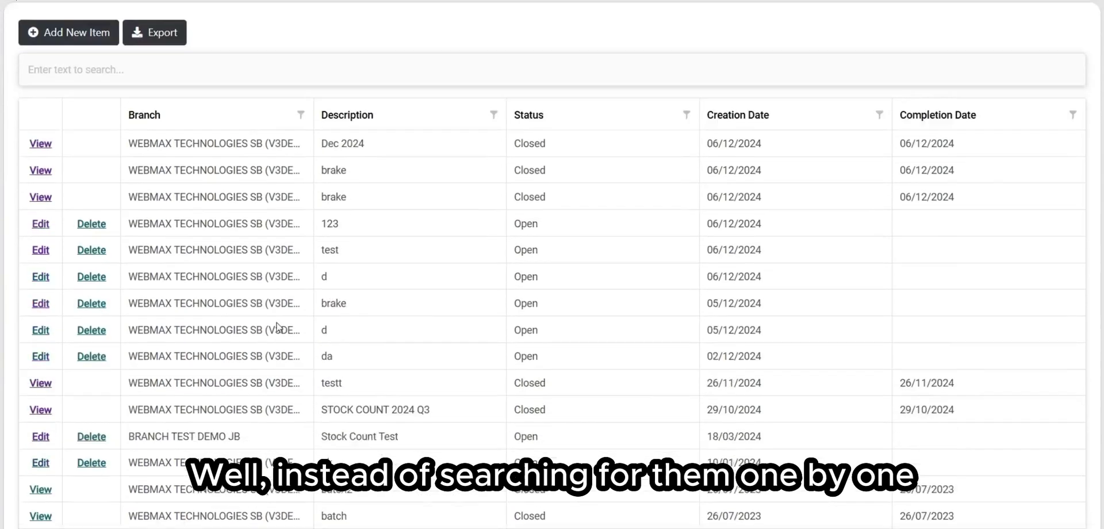
scroll(383, 402, "up", 6)
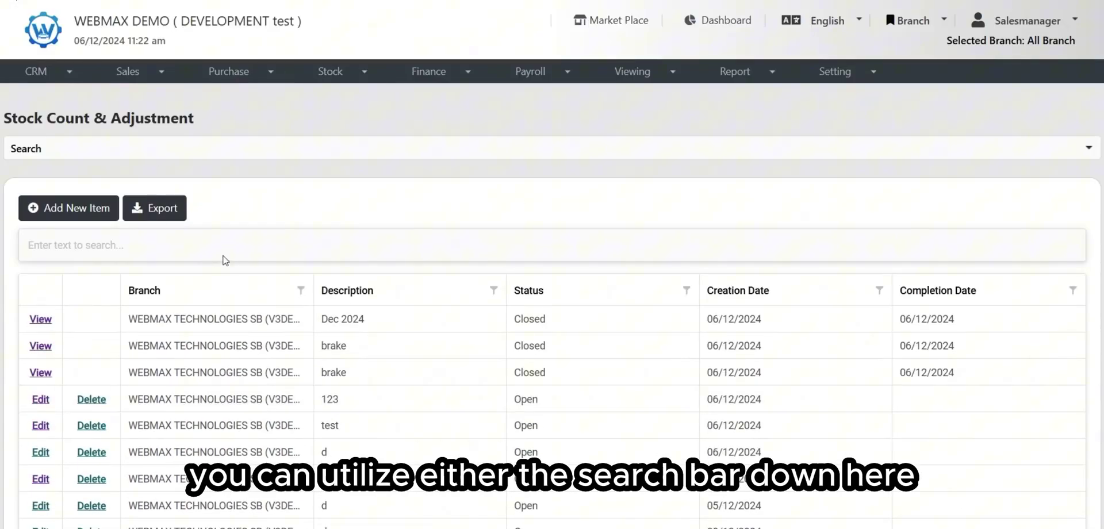
left_click(276, 156)
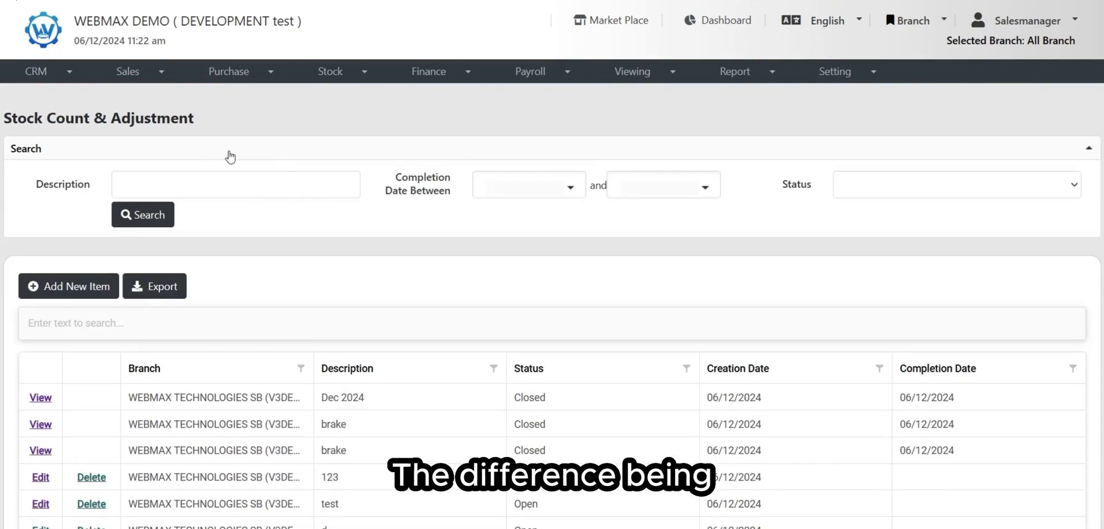
left_click(229, 154)
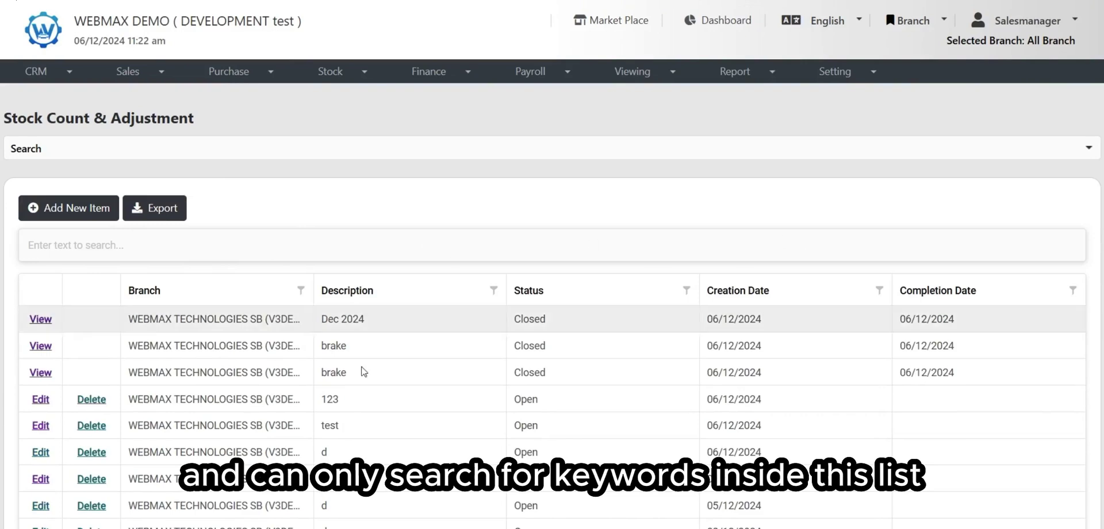
left_click(322, 155)
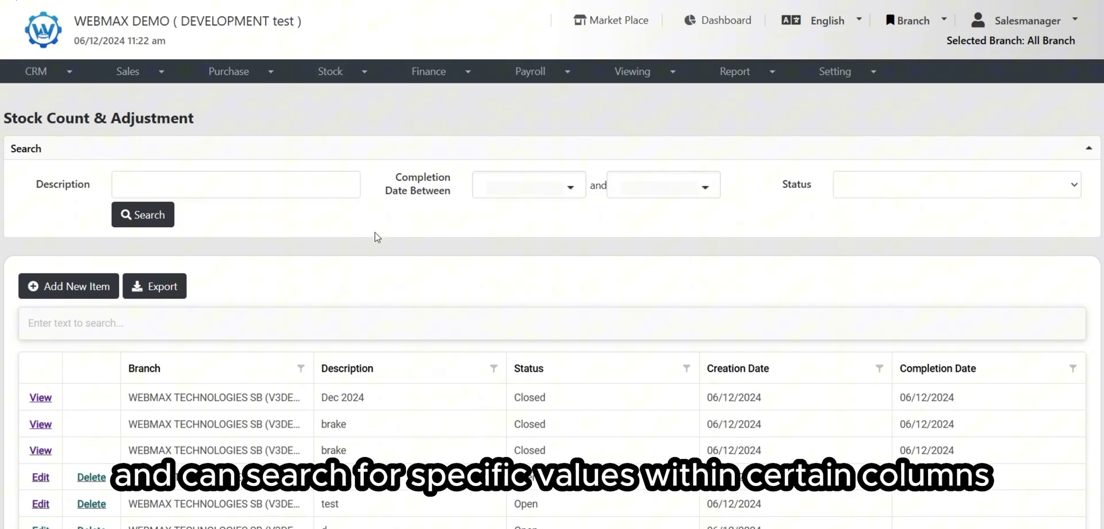
Step: Collapse the search filters and search the stock count list for the keyword "brake"
left_click(318, 149)
left_click(498, 239)
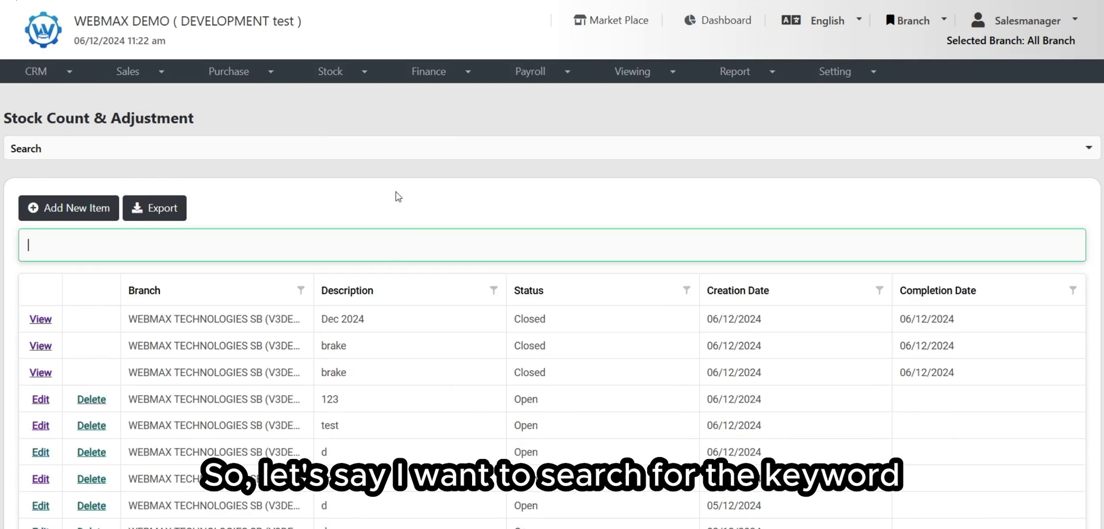
left_click(386, 203)
left_click(399, 242)
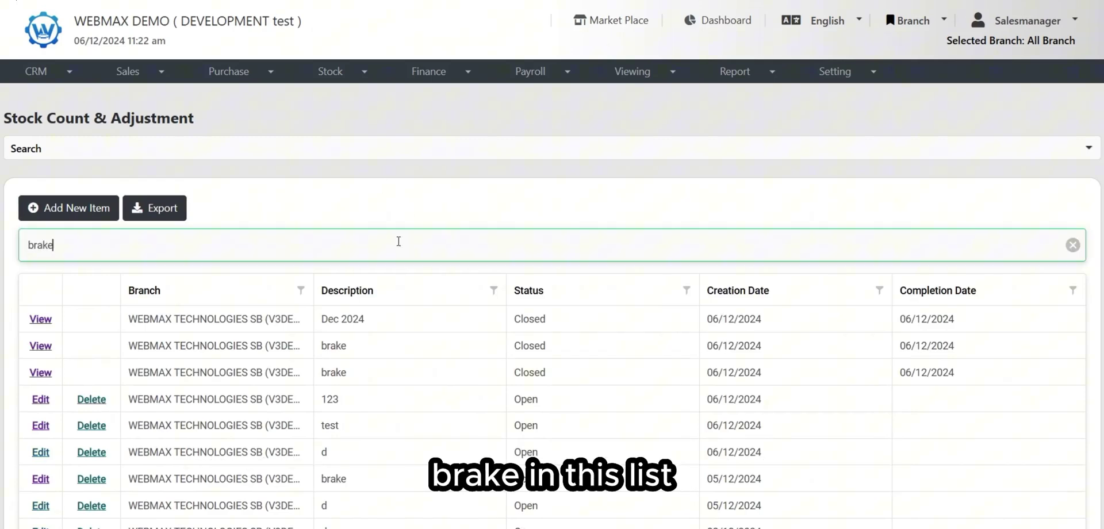
scroll(398, 241, "down", 1)
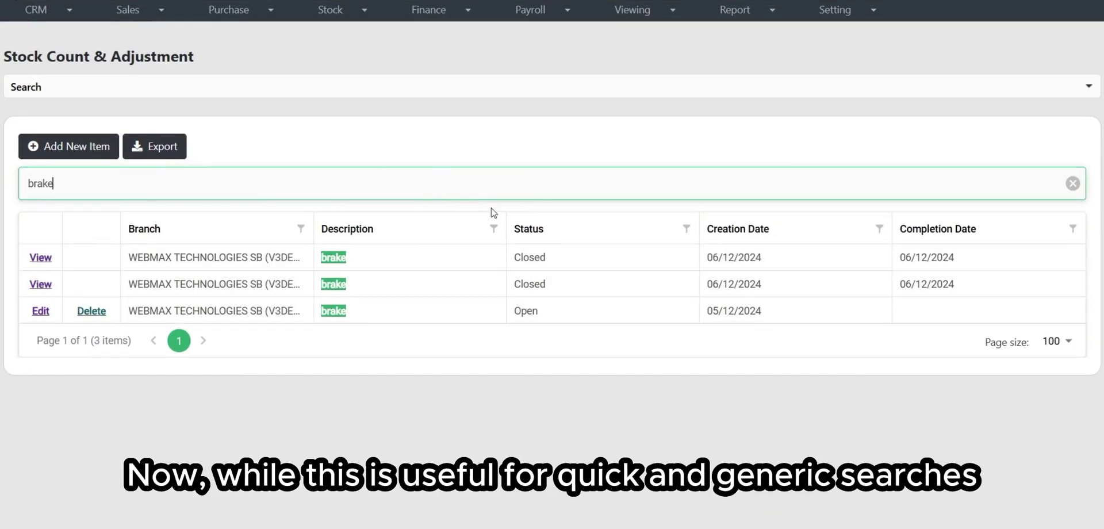
scroll(247, 258, "up", 1)
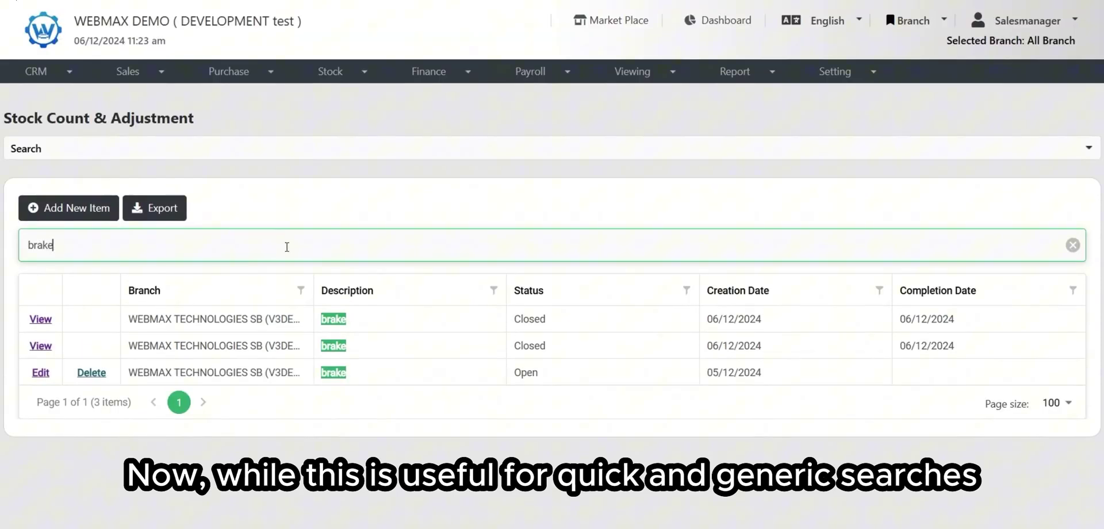
Step: Clear the "brake" keyword to restore the full stock count list
key("BackSpace")
key("BackSpace")
key("BackSpace")
key("BackSpace")
key("BackSpace")
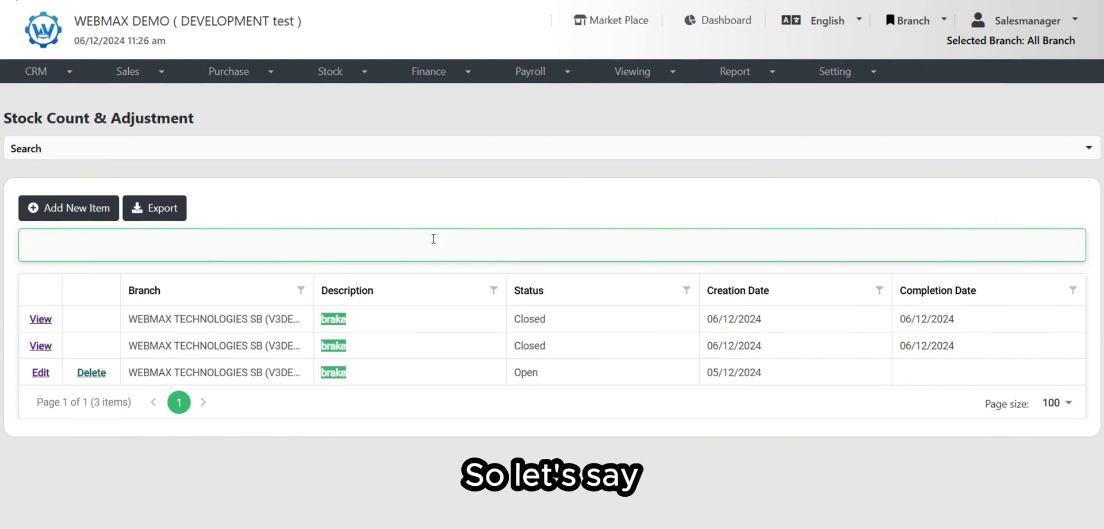
left_click(639, 199)
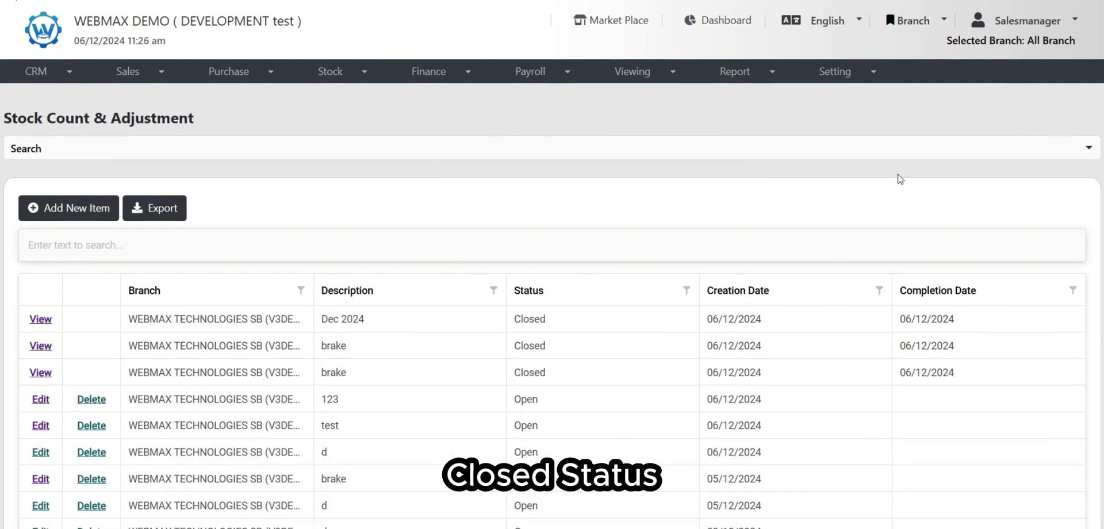
Step: Expand the search filters, search for stock counts with the status Closed and look through the list
left_click(783, 151)
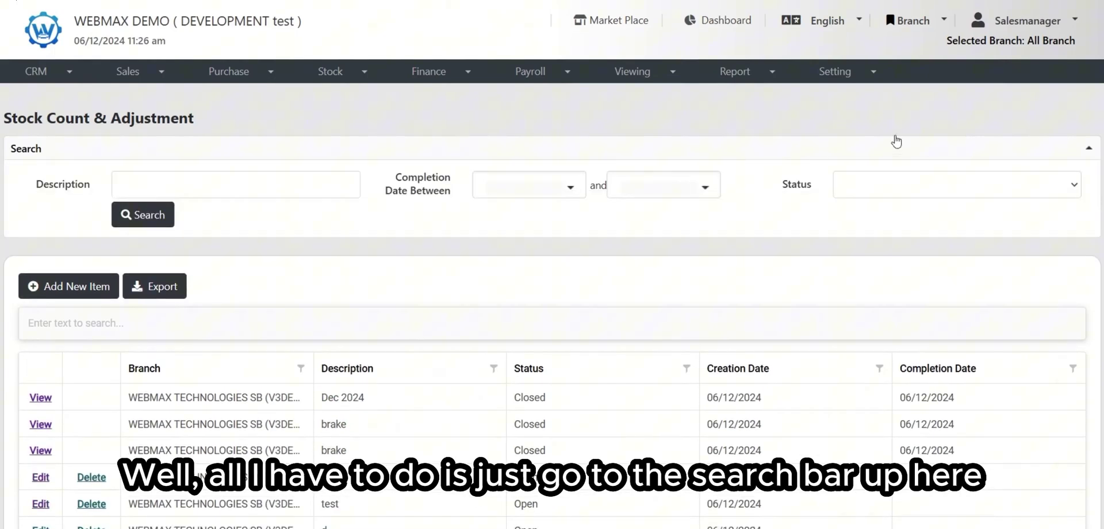
left_click(895, 191)
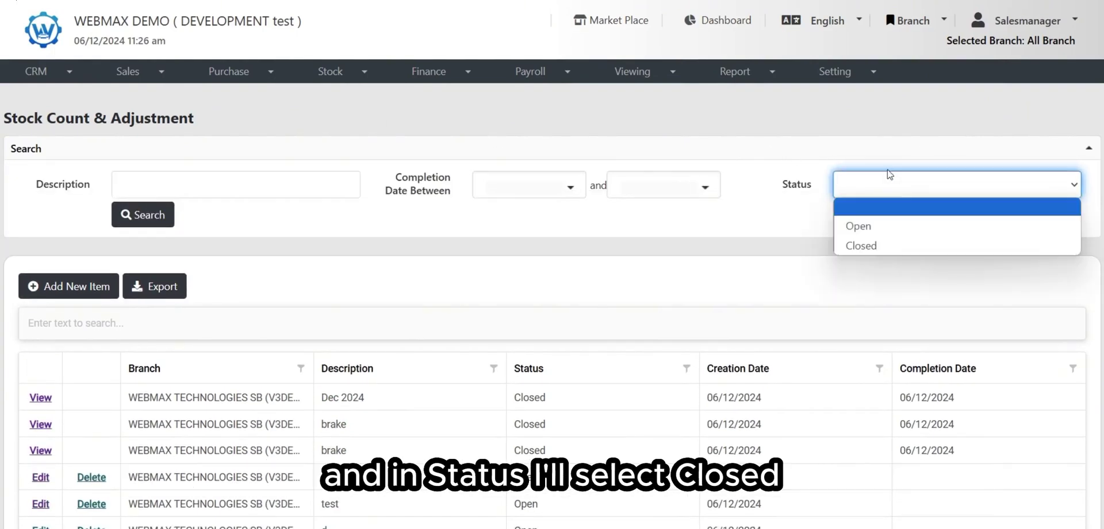
left_click(883, 246)
left_click(166, 215)
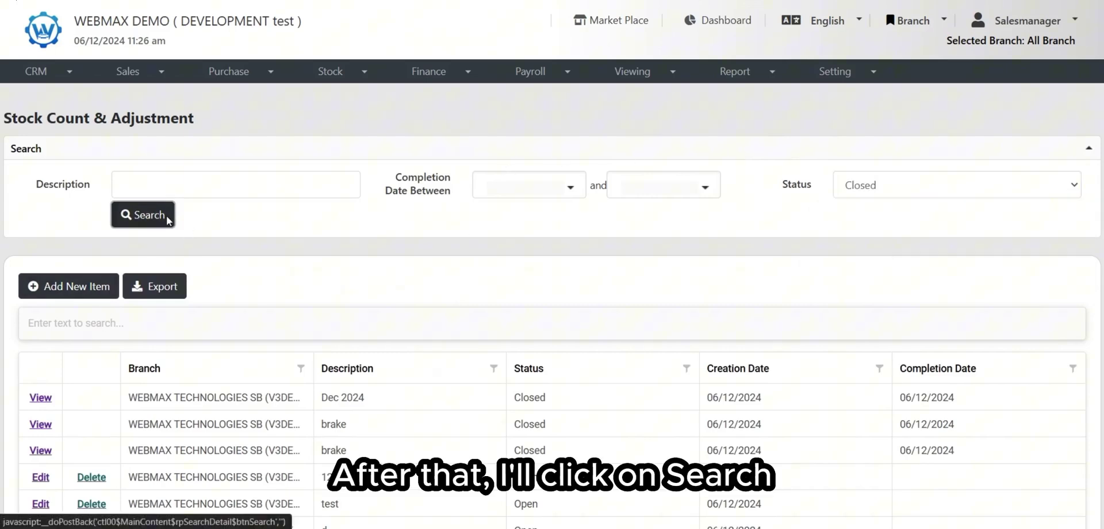
scroll(852, 142, "down", 3)
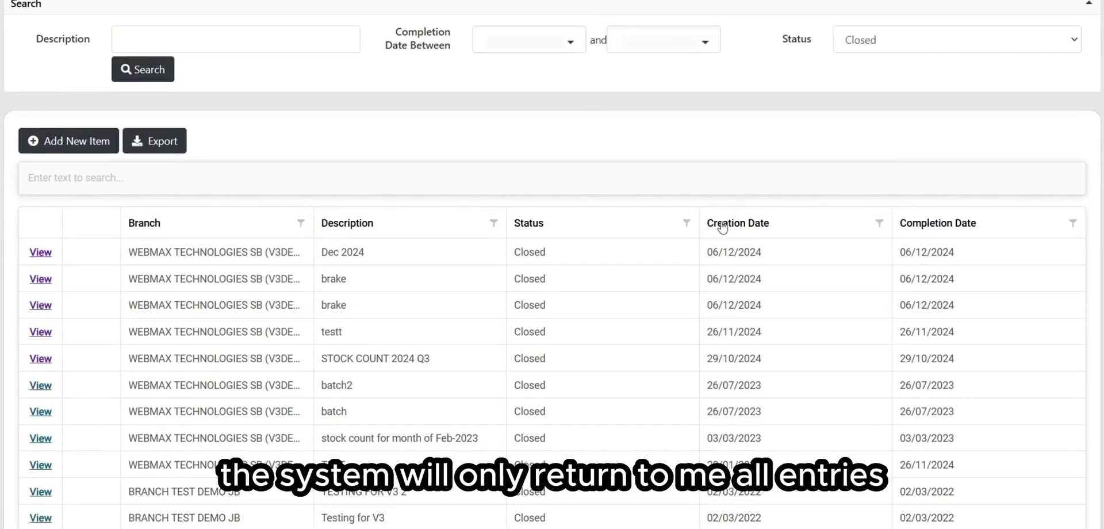
scroll(639, 342, "down", 3)
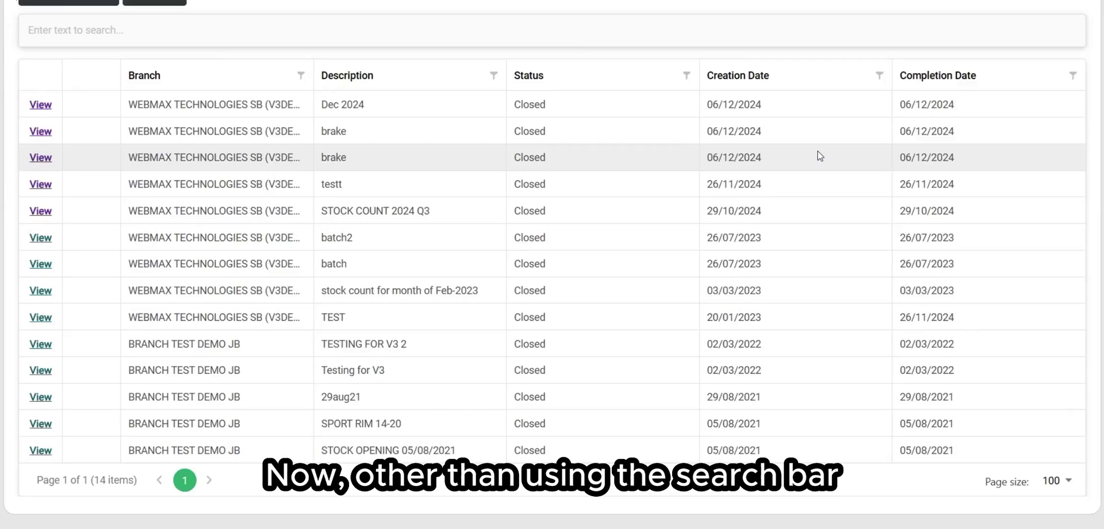
scroll(750, 155, "up", 6)
scroll(759, 264, "down", 3)
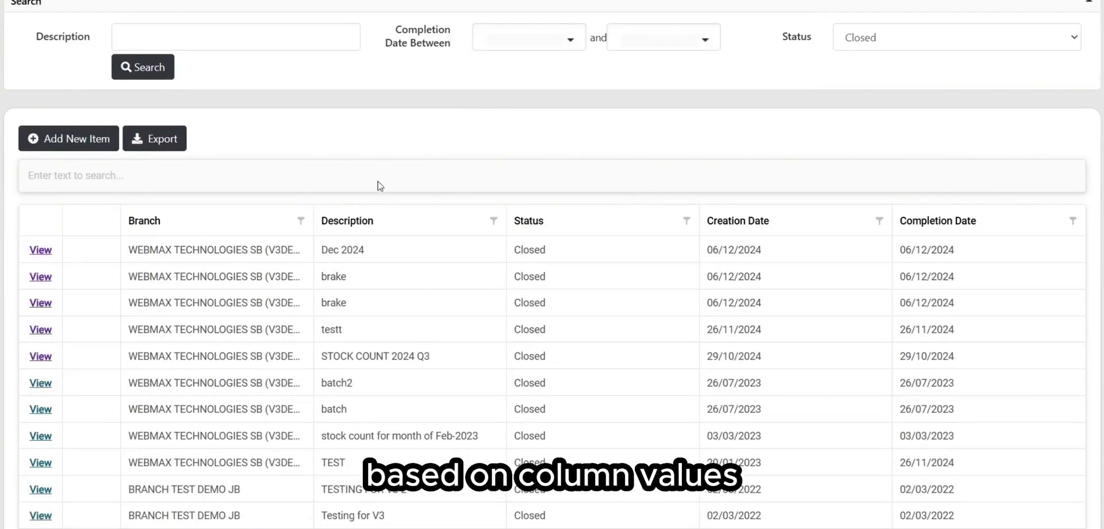
Step: Filter the Description column to SPORT RIM 14-20, STOCK COUNT 2024 Q3 and stock count for month of Feb-2023
left_click(494, 222)
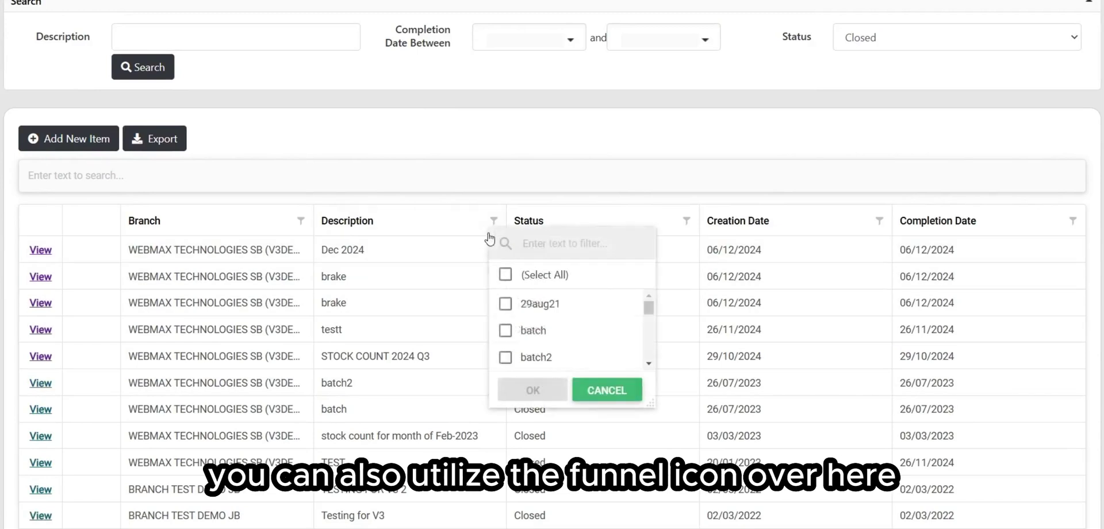
scroll(549, 328, "down", 3)
left_click(547, 295)
left_click(549, 320)
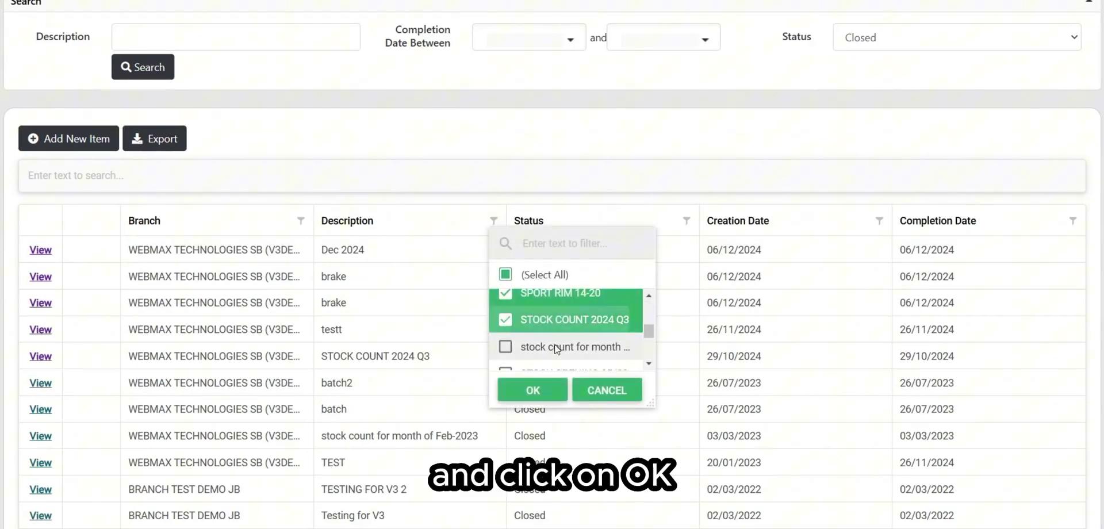
left_click(557, 347)
left_click(554, 388)
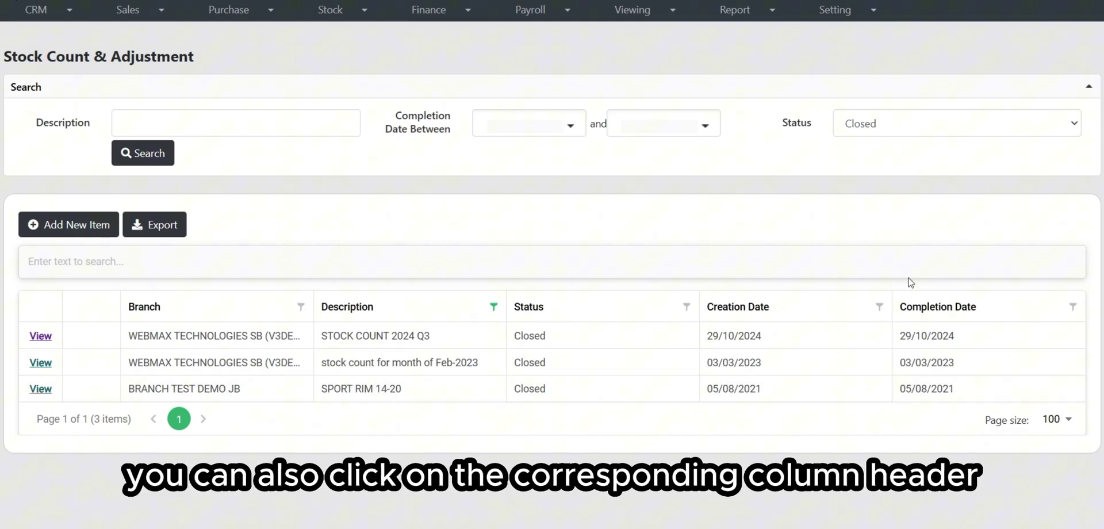
Step: Sort the filtered stock counts by creation date in ascending order
left_click(773, 308)
left_click(773, 308)
left_click(773, 308)
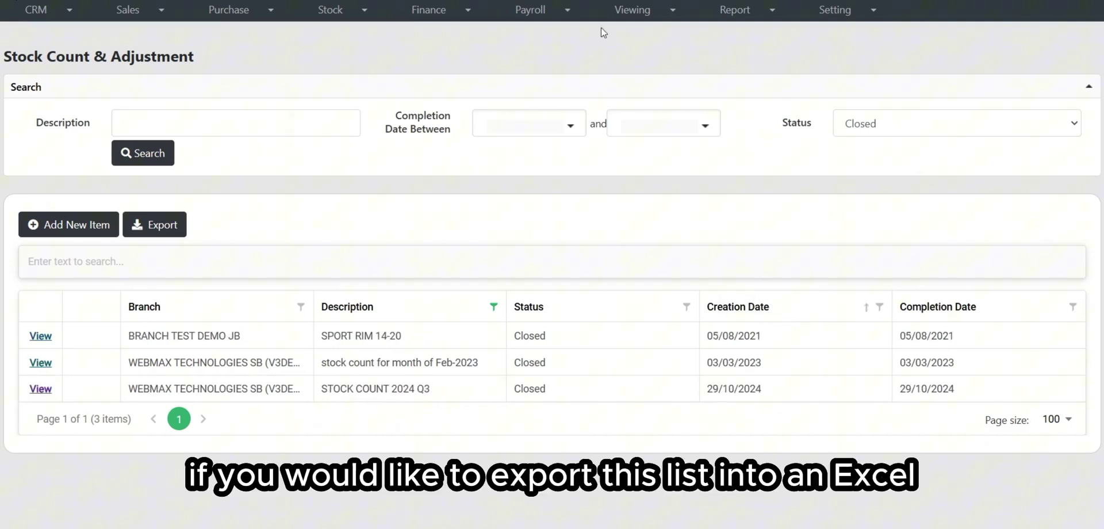
scroll(552, 271, "up", 1)
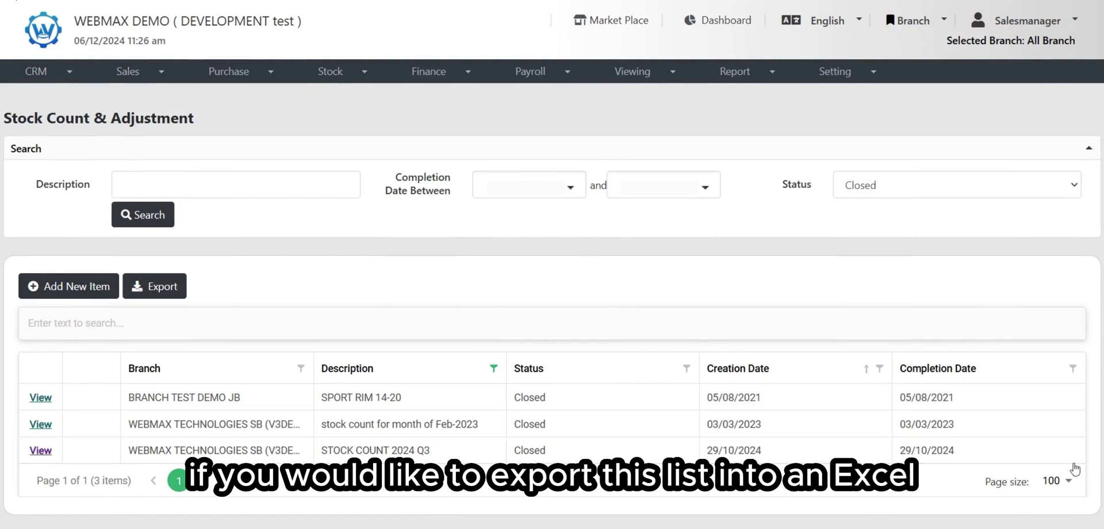